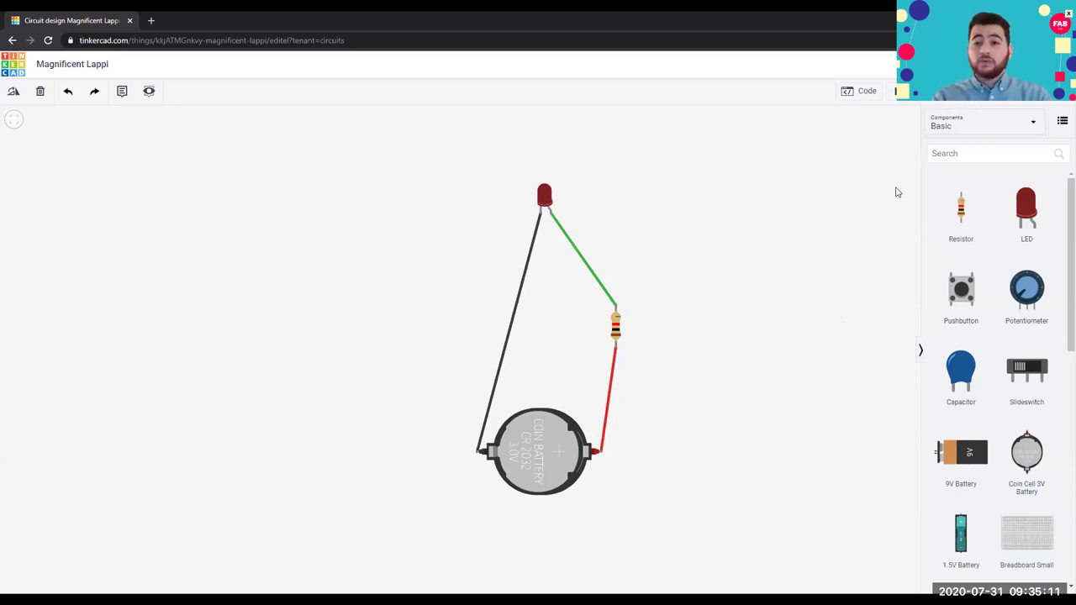
Step: Delete the LED, the resistor and the coin cell battery from the circuit to clear the workplane
{"action": "left_click", "coordinate": [544, 197]}
{"action": "key", "text": "Delete"}
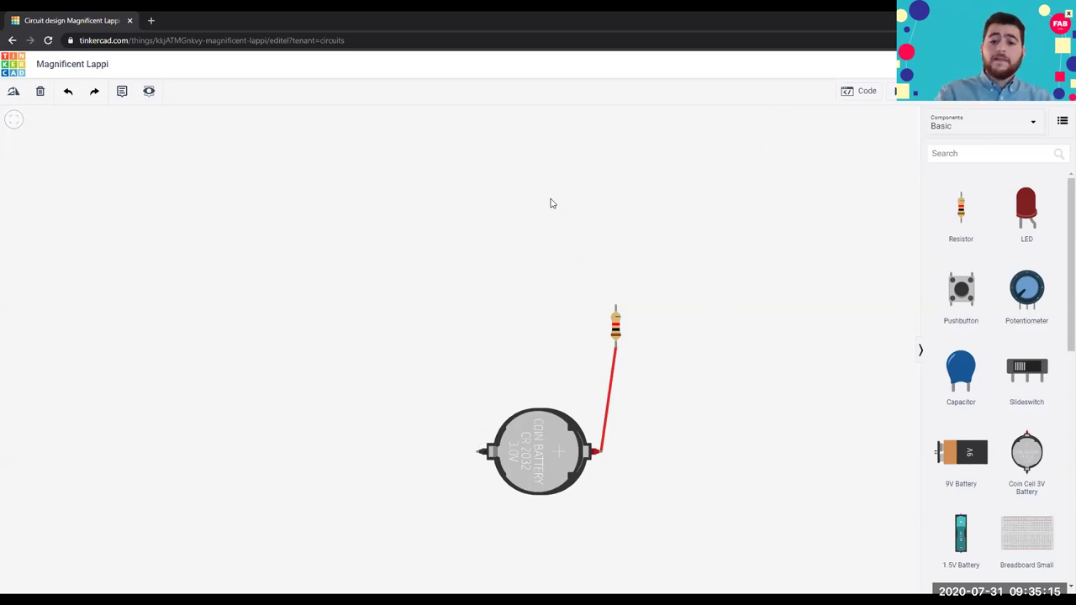
{"action": "left_click", "coordinate": [615, 320]}
{"action": "key", "text": "Delete"}
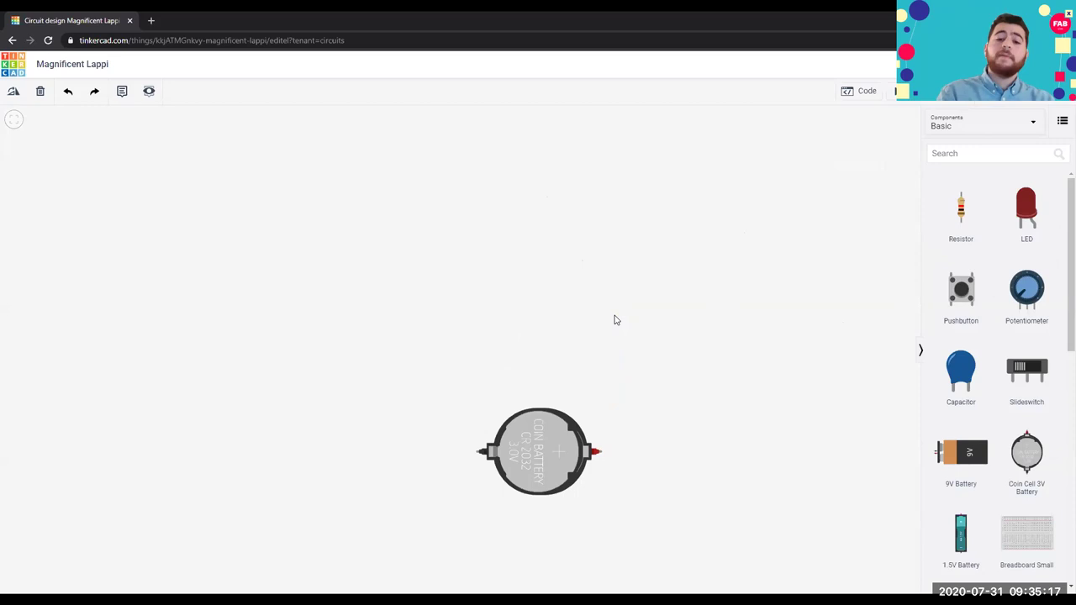
{"action": "left_click", "coordinate": [554, 461]}
{"action": "key", "text": "Delete"}
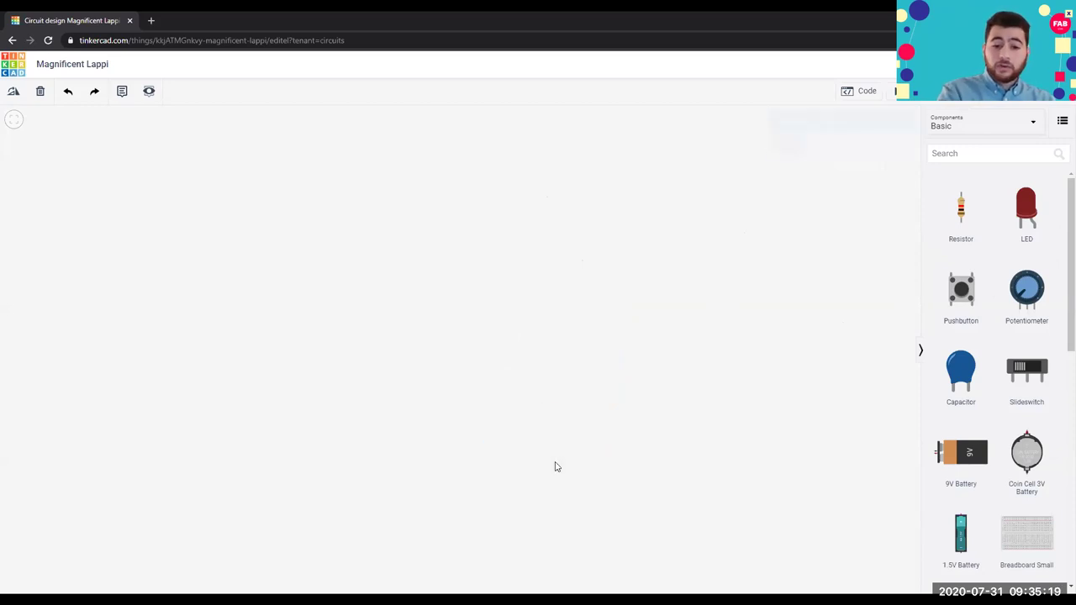
Step: Place an Arduino Uno R3 from the basic components on the empty workplane
{"action": "scroll", "coordinate": [963, 480], "scroll_direction": "down", "scroll_amount": 5}
{"action": "scroll", "coordinate": [963, 480], "scroll_direction": "up", "scroll_amount": 1}
{"action": "scroll", "coordinate": [966, 480], "scroll_direction": "up", "scroll_amount": 2}
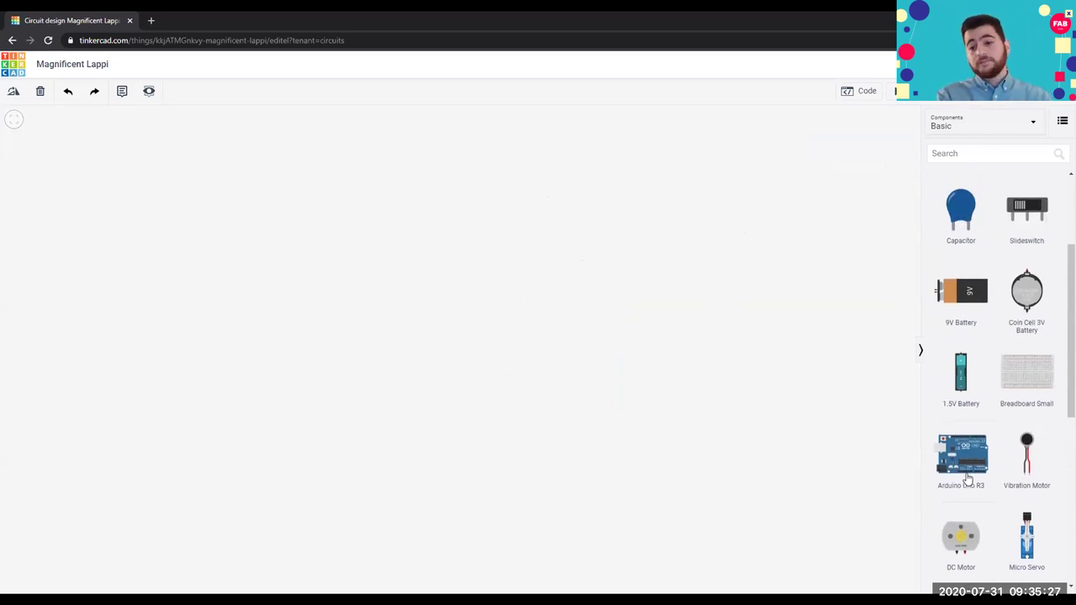
{"action": "scroll", "coordinate": [1030, 420], "scroll_direction": "up", "scroll_amount": 2}
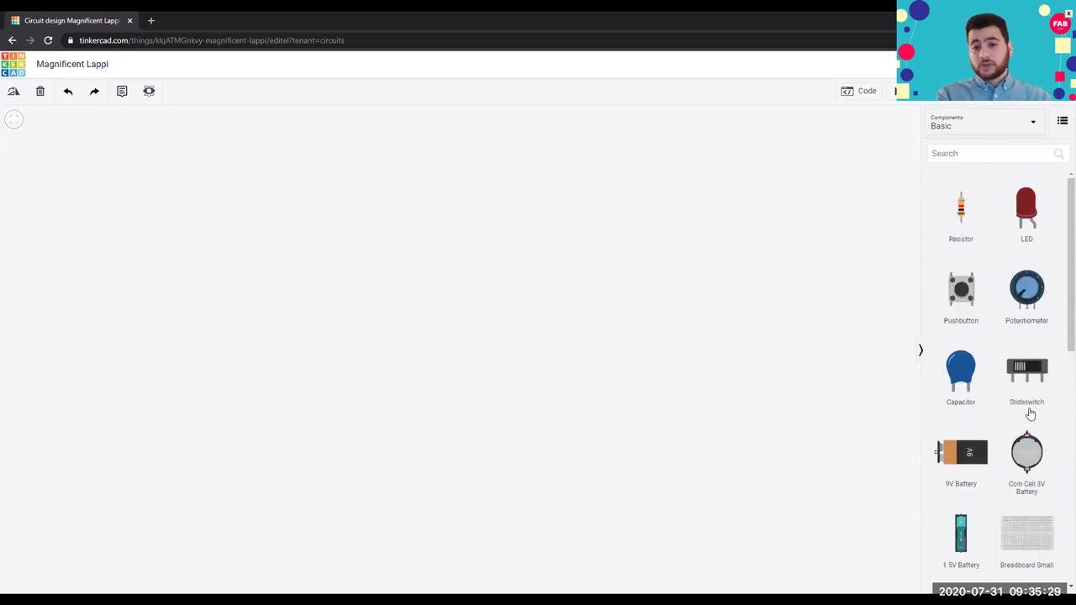
{"action": "scroll", "coordinate": [981, 384], "scroll_direction": "down", "scroll_amount": 4}
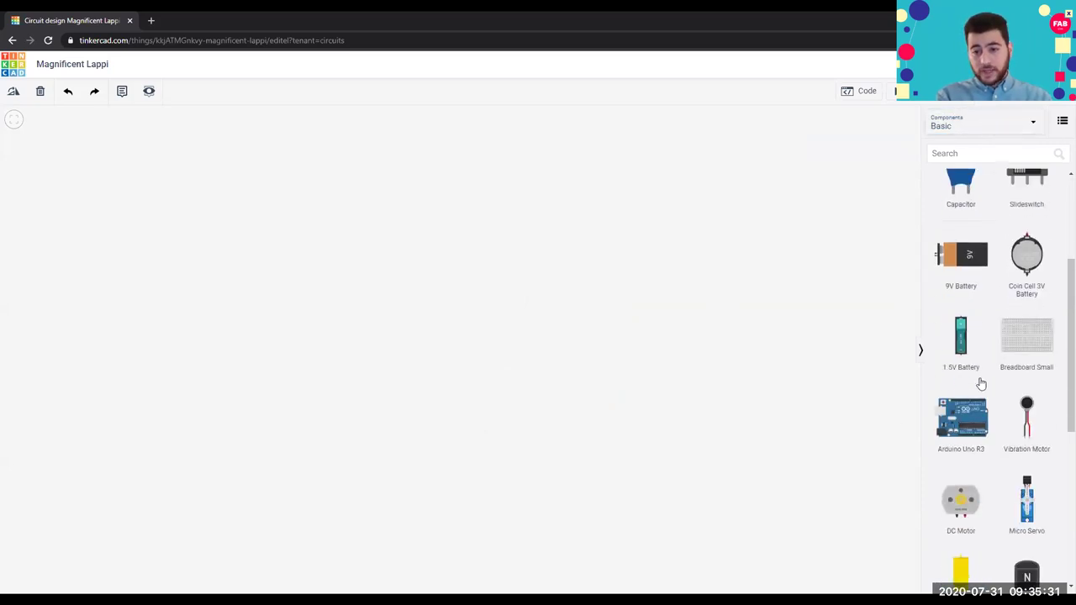
{"action": "scroll", "coordinate": [981, 384], "scroll_direction": "up", "scroll_amount": 1}
{"action": "scroll", "coordinate": [981, 384], "scroll_direction": "down", "scroll_amount": 1}
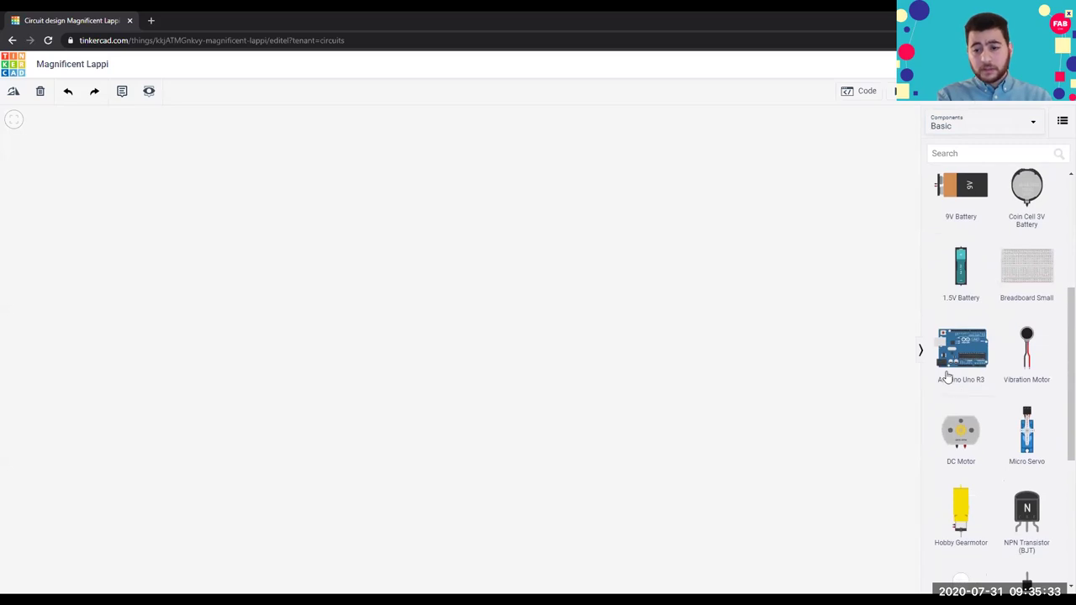
{"action": "left_click_drag", "start_coordinate": [965, 360], "coordinate": [492, 438]}
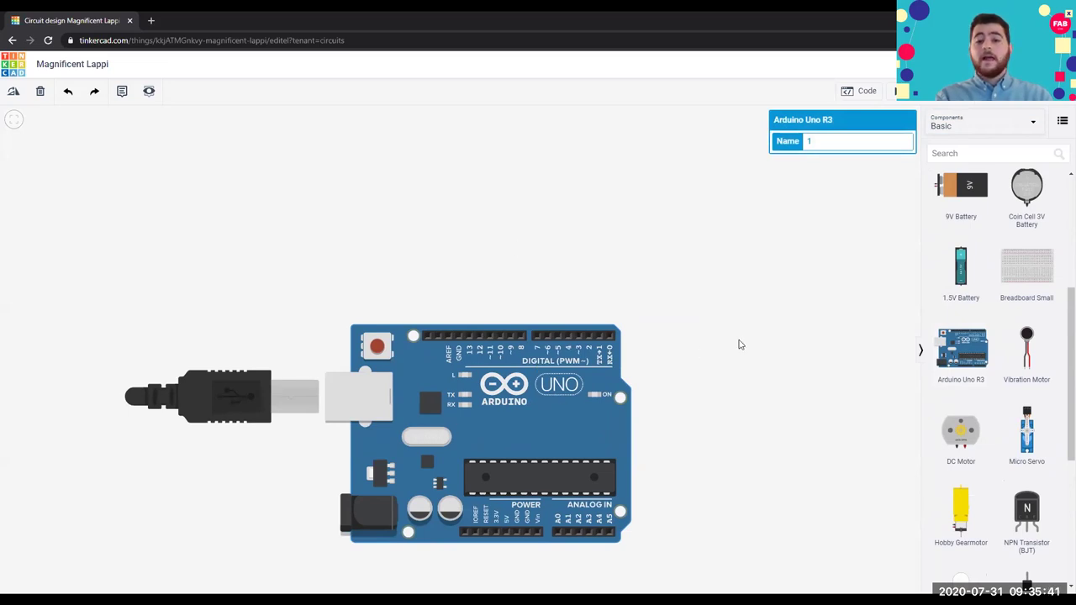
Step: Attach a resistor to the Arduino's pin 12 and place an LED above it with its anode aligned to the resistor
{"action": "scroll", "coordinate": [1035, 312], "scroll_direction": "up", "scroll_amount": 3}
{"action": "left_click_drag", "start_coordinate": [975, 196], "coordinate": [480, 318]}
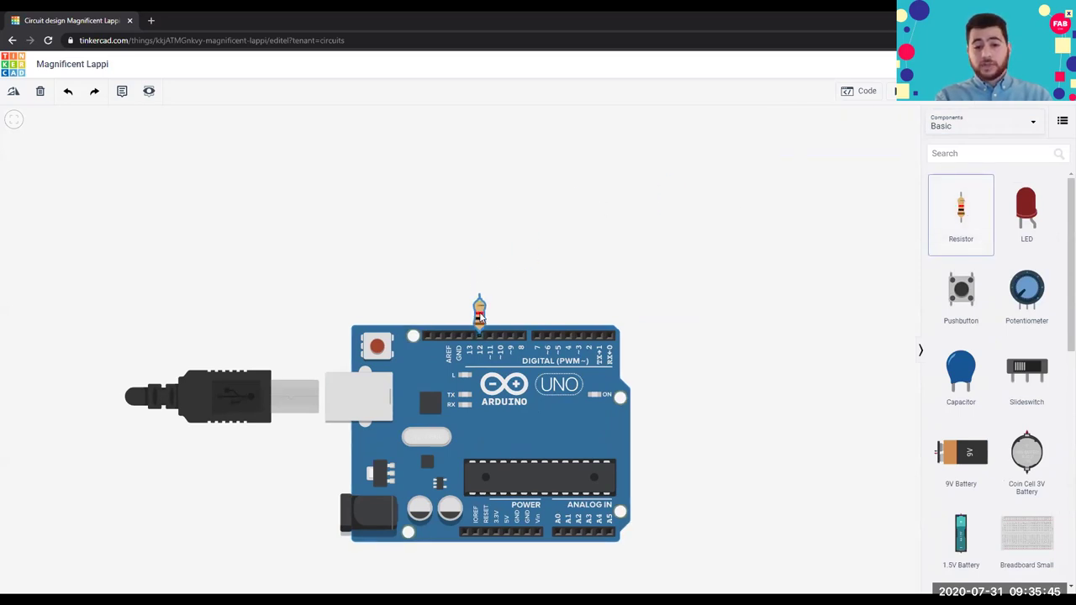
{"action": "left_click_drag", "start_coordinate": [1016, 210], "coordinate": [475, 246]}
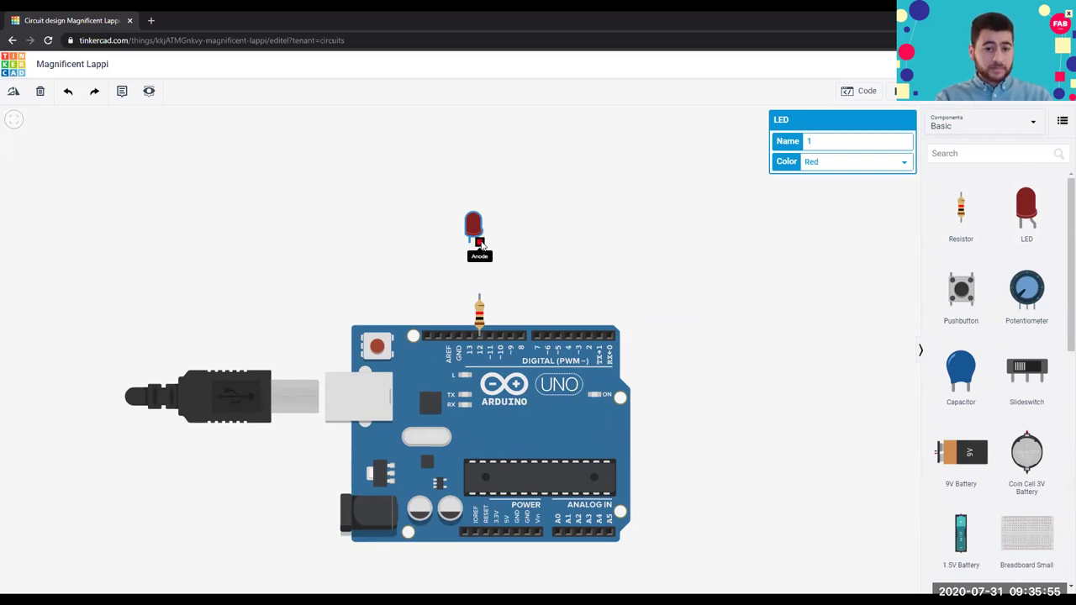
Step: Wire the LED's anode to the free end of the resistor and make the wire red
{"action": "left_click", "coordinate": [479, 242]}
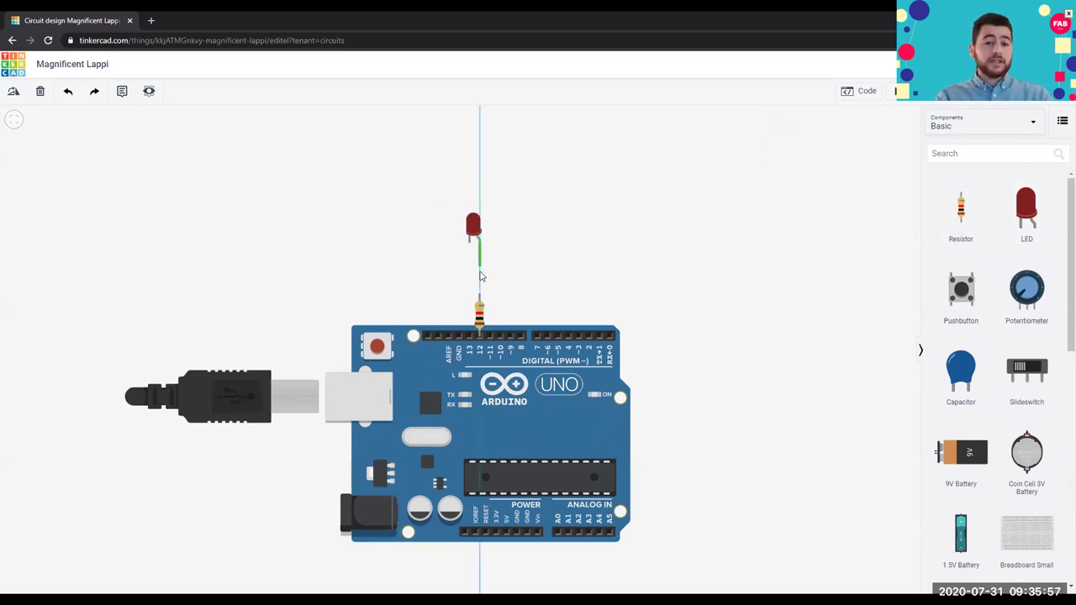
{"action": "left_click", "coordinate": [480, 295]}
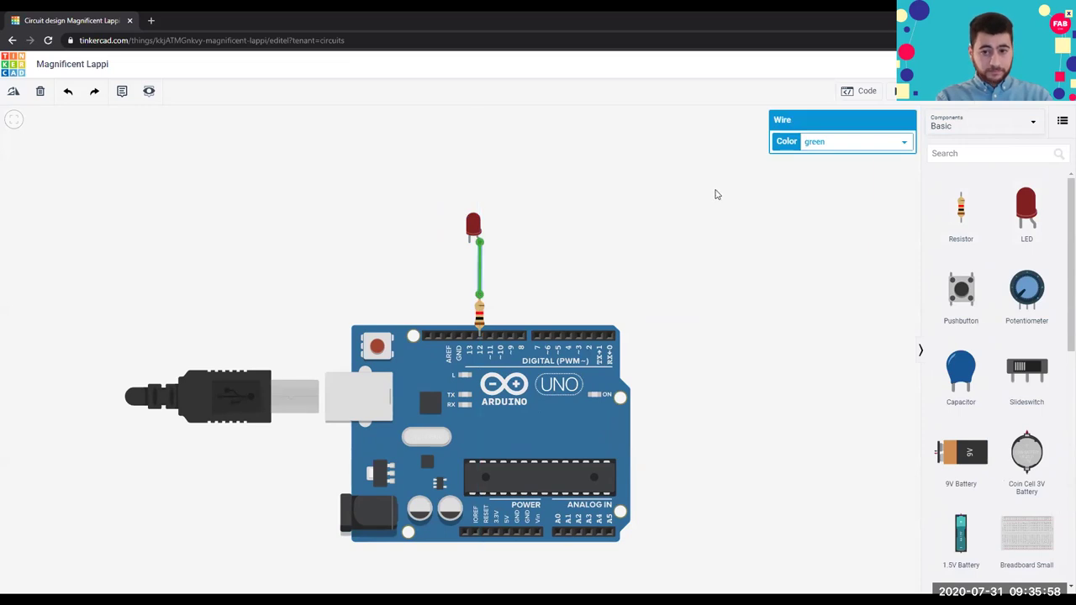
{"action": "left_click", "coordinate": [845, 142]}
{"action": "left_click", "coordinate": [831, 169]}
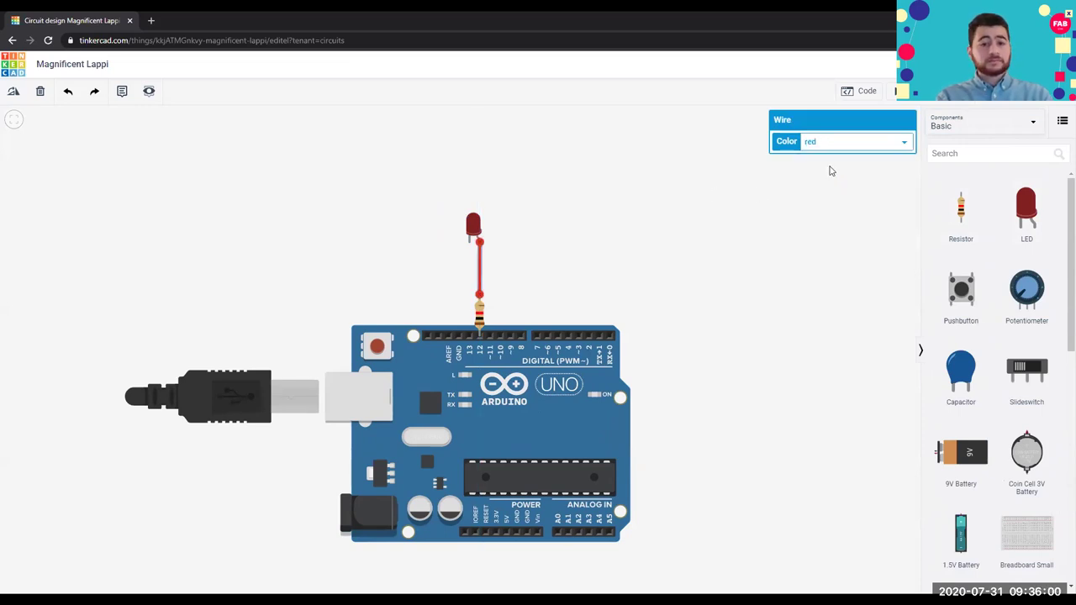
{"action": "left_click", "coordinate": [733, 202]}
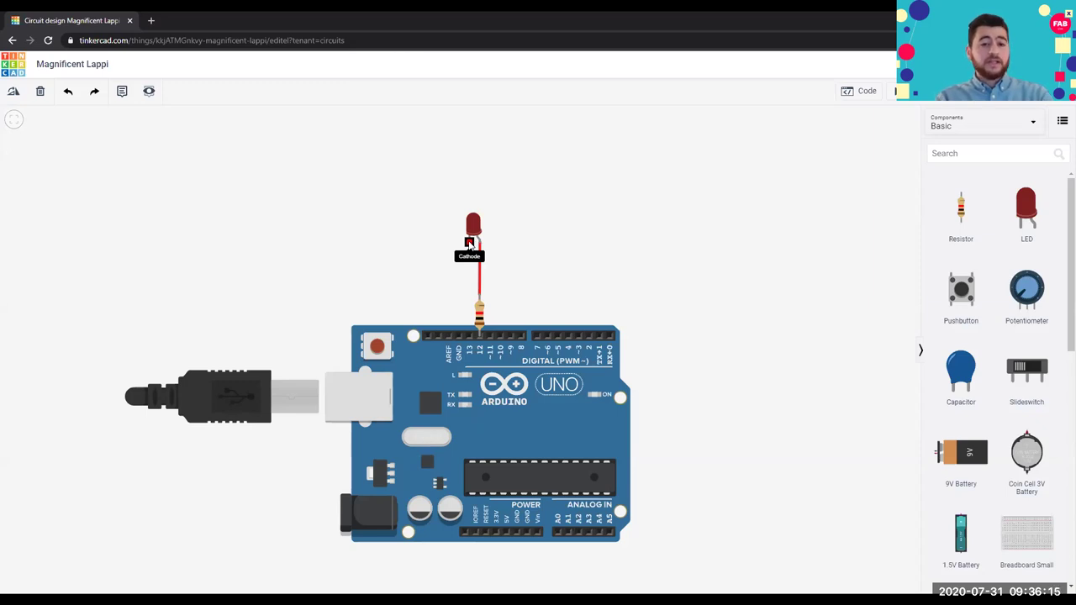
Step: Wire the LED's cathode to the Arduino's GND pin beside pin 13 and make the wire black
{"action": "left_click_drag", "start_coordinate": [469, 243], "coordinate": [458, 336]}
{"action": "left_click", "coordinate": [877, 143]}
{"action": "left_click", "coordinate": [867, 156]}
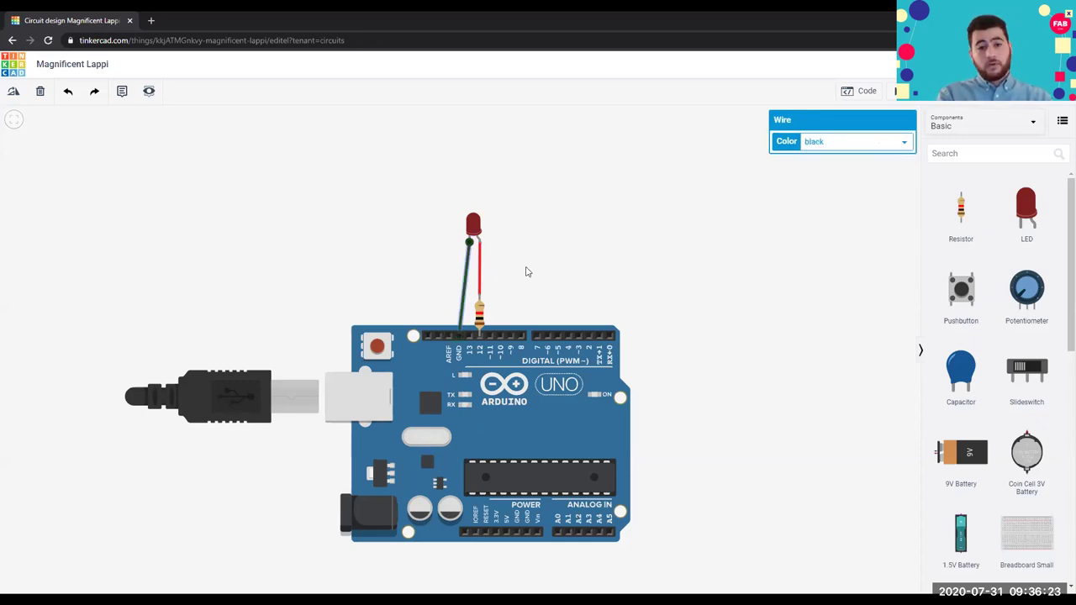
{"action": "left_click", "coordinate": [526, 272]}
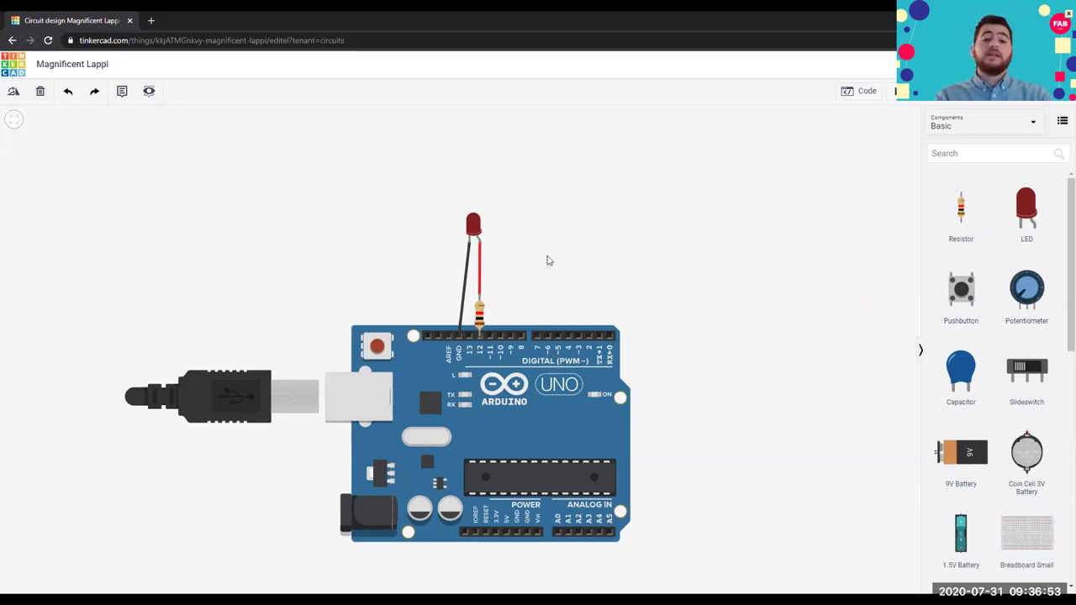
Step: Open the code editor, remove the default blink blocks and show the program as Blocks + Text
{"action": "left_click", "coordinate": [854, 96]}
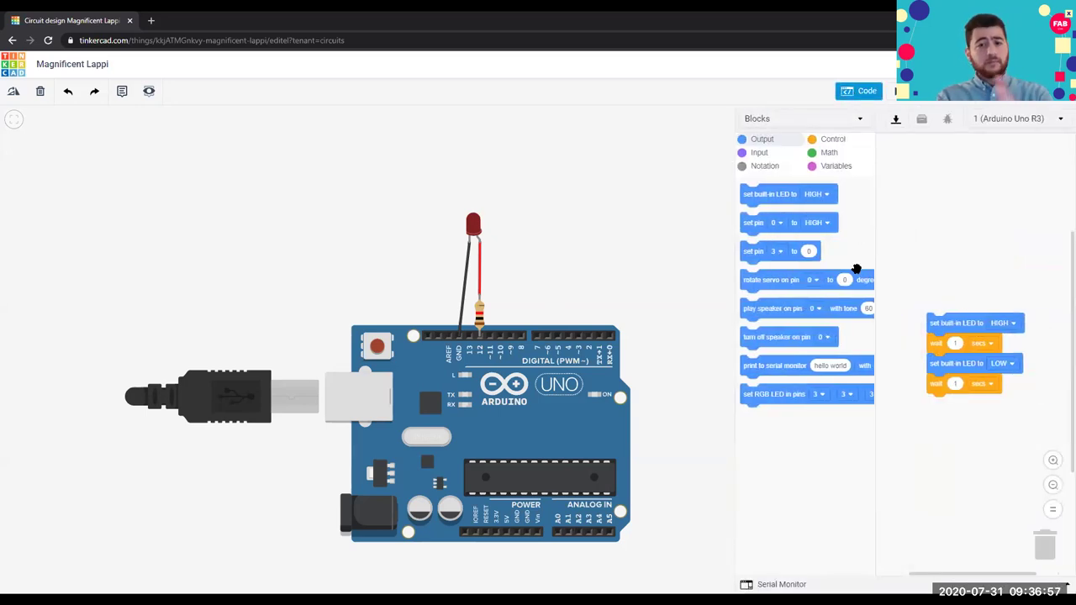
{"action": "left_click_drag", "start_coordinate": [968, 320], "coordinate": [760, 361]}
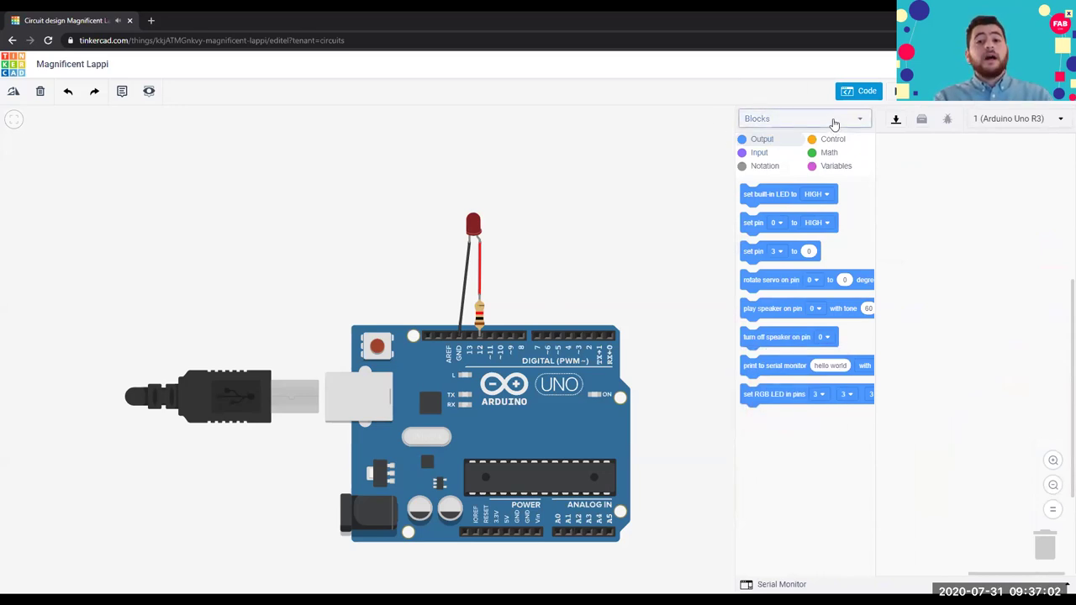
{"action": "left_click", "coordinate": [755, 120]}
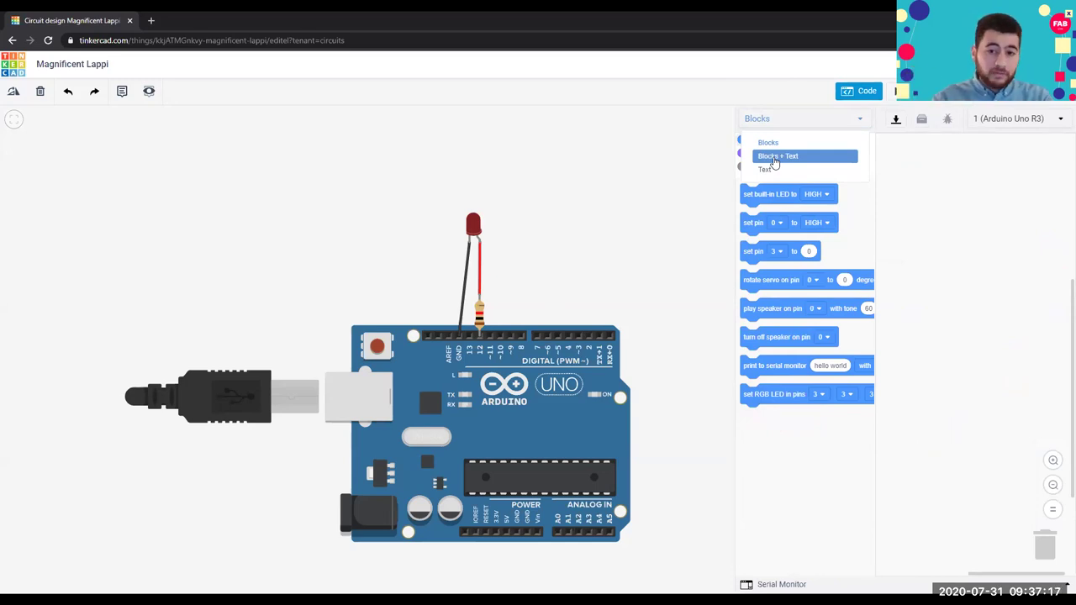
{"action": "left_click", "coordinate": [777, 157]}
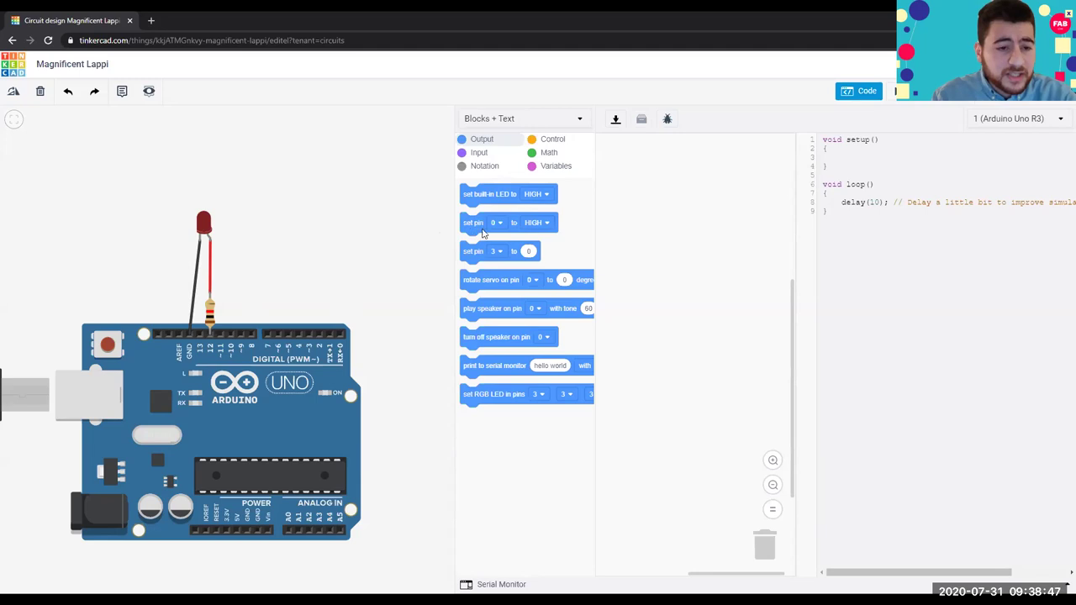
Step: Add an output block that sets pin 12 to HIGH, and test it in the simulation before stopping it
{"action": "left_click_drag", "start_coordinate": [475, 231], "coordinate": [629, 225]}
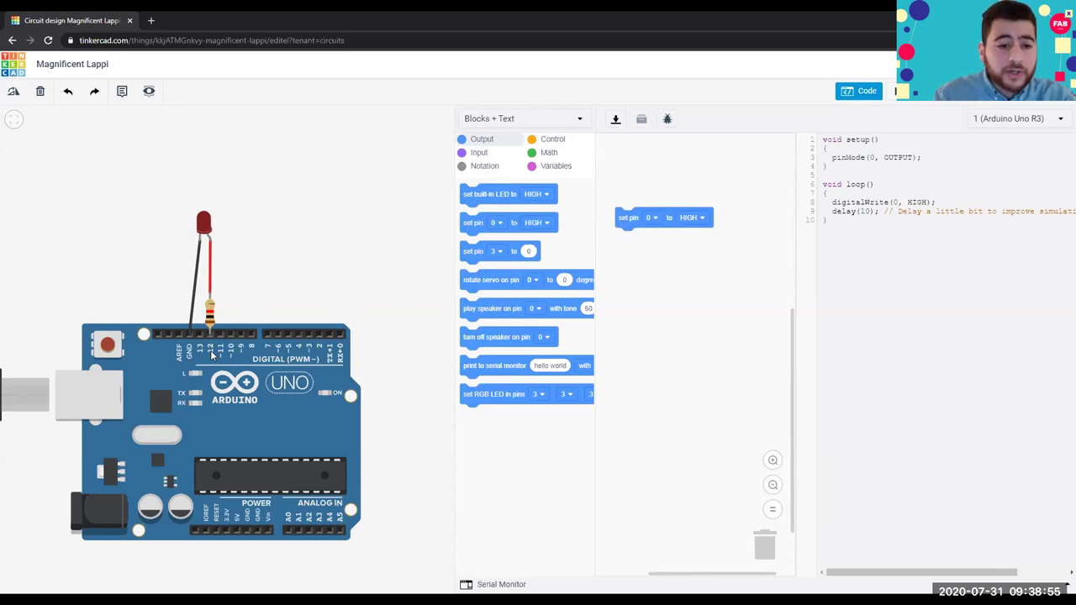
{"action": "left_click", "coordinate": [654, 218]}
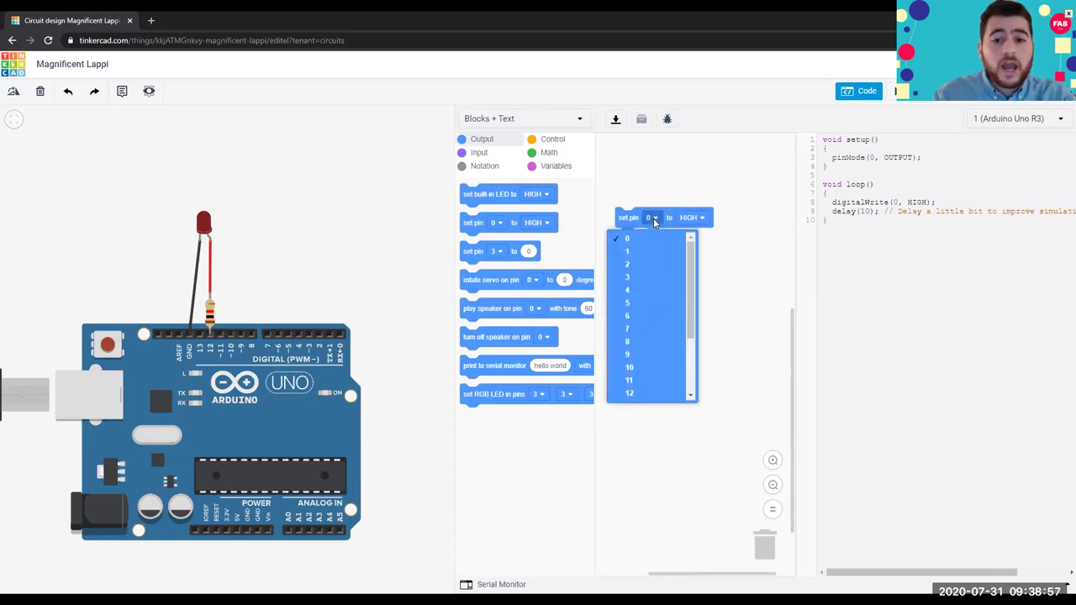
{"action": "left_click", "coordinate": [614, 401]}
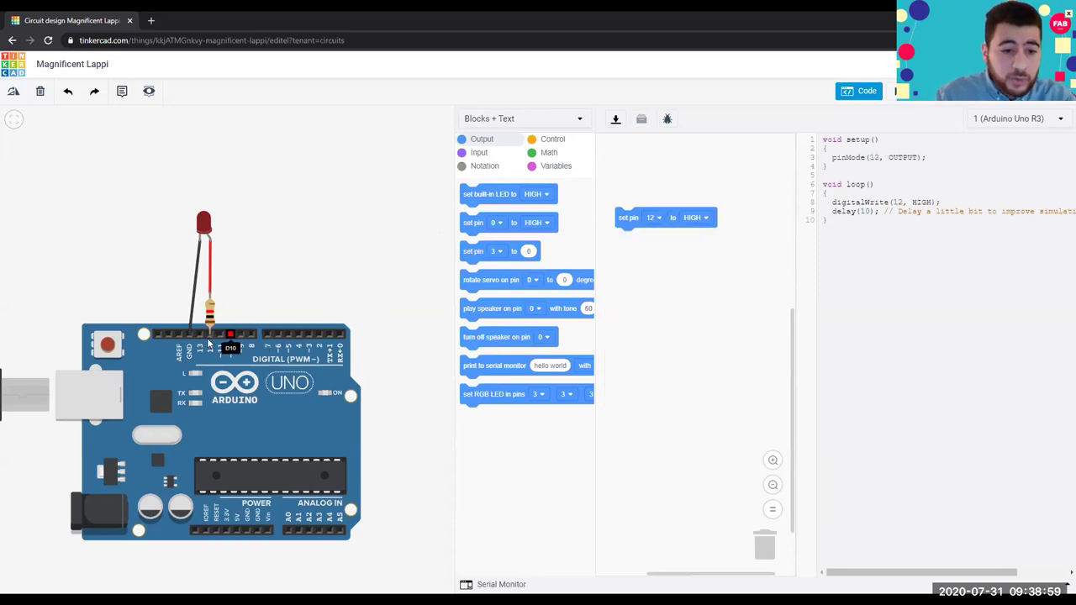
{"action": "left_click", "coordinate": [691, 220]}
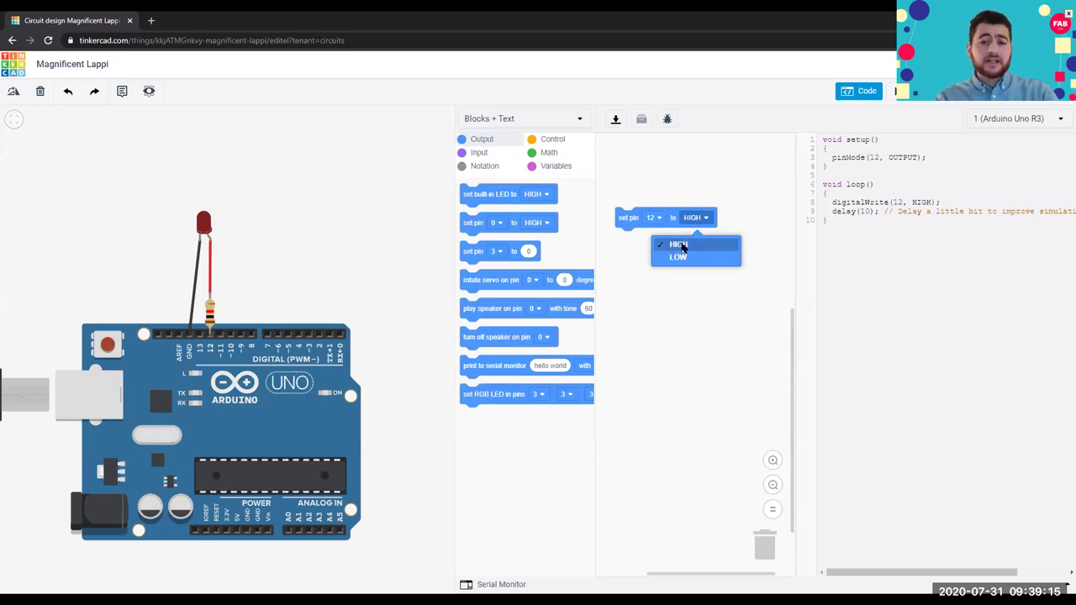
{"action": "left_click", "coordinate": [683, 246]}
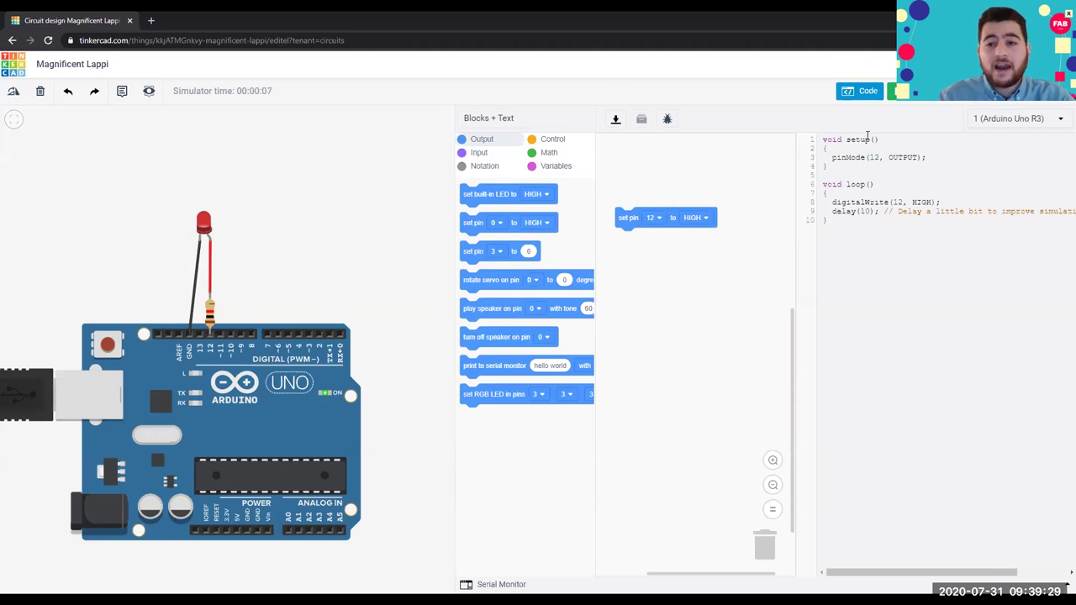
{"action": "left_click", "coordinate": [904, 92]}
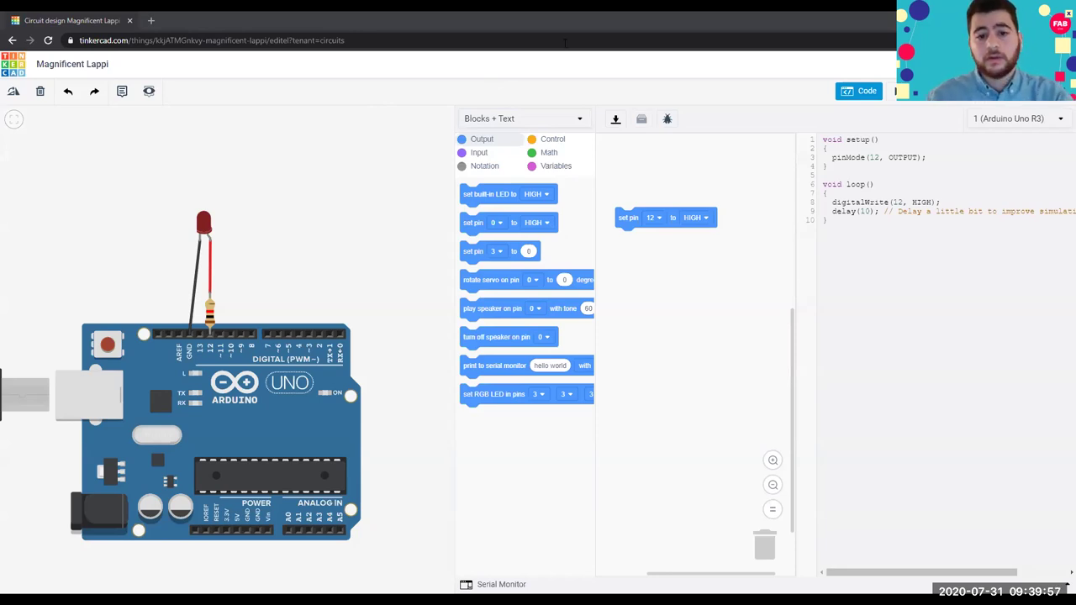
Step: Add a 1-second wait block directly below the block that sets pin 12 to HIGH
{"action": "left_click", "coordinate": [552, 141]}
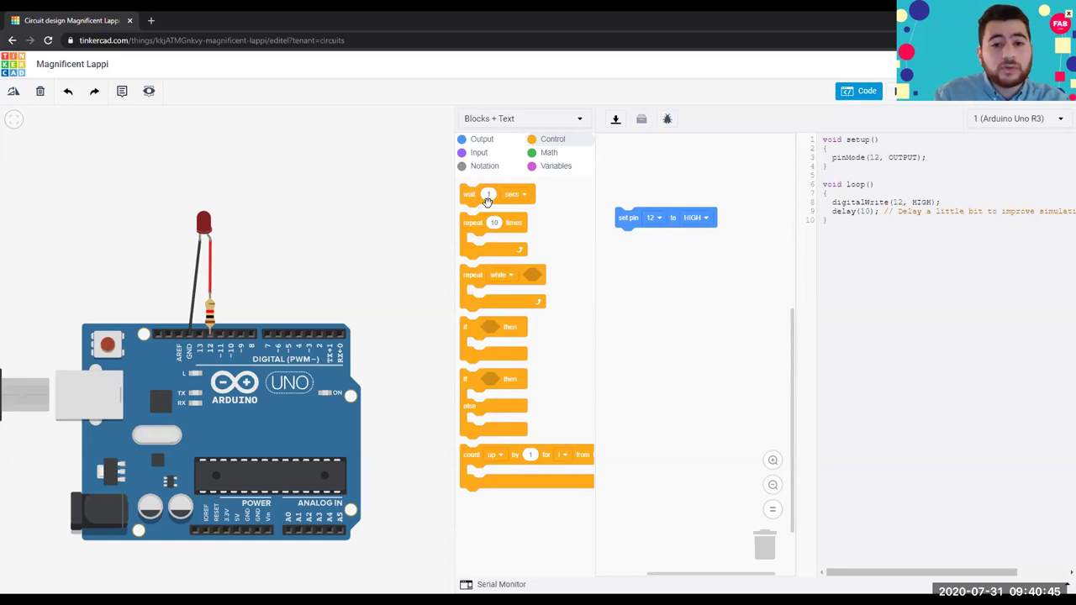
{"action": "left_click_drag", "start_coordinate": [473, 200], "coordinate": [627, 255]}
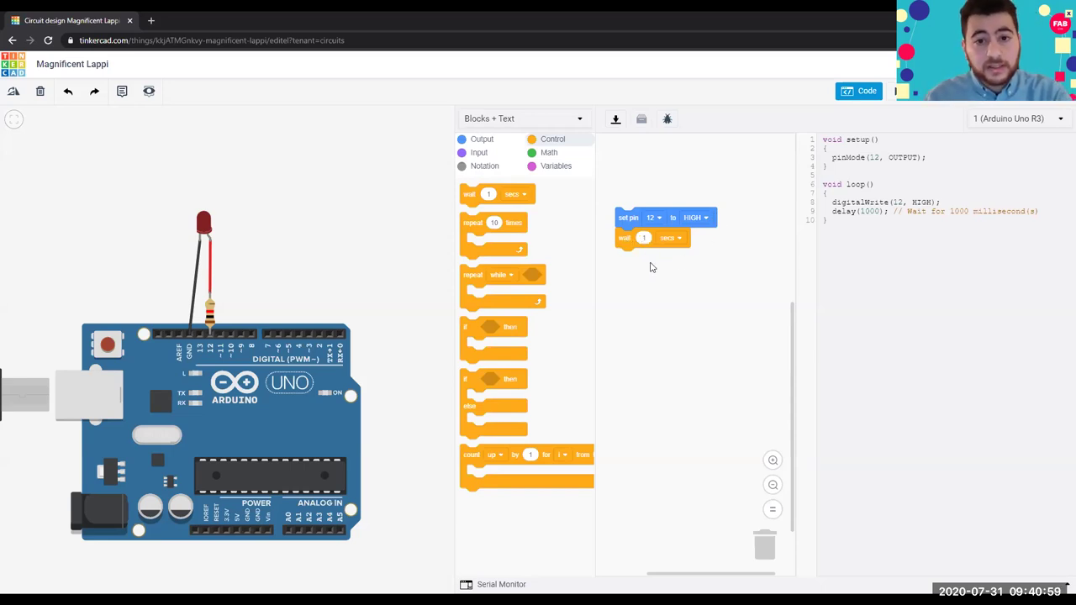
Step: Append a block that sets pin 12 to LOW, followed by another 1-second wait block
{"action": "left_click", "coordinate": [480, 141]}
{"action": "left_click_drag", "start_coordinate": [475, 225], "coordinate": [634, 270]}
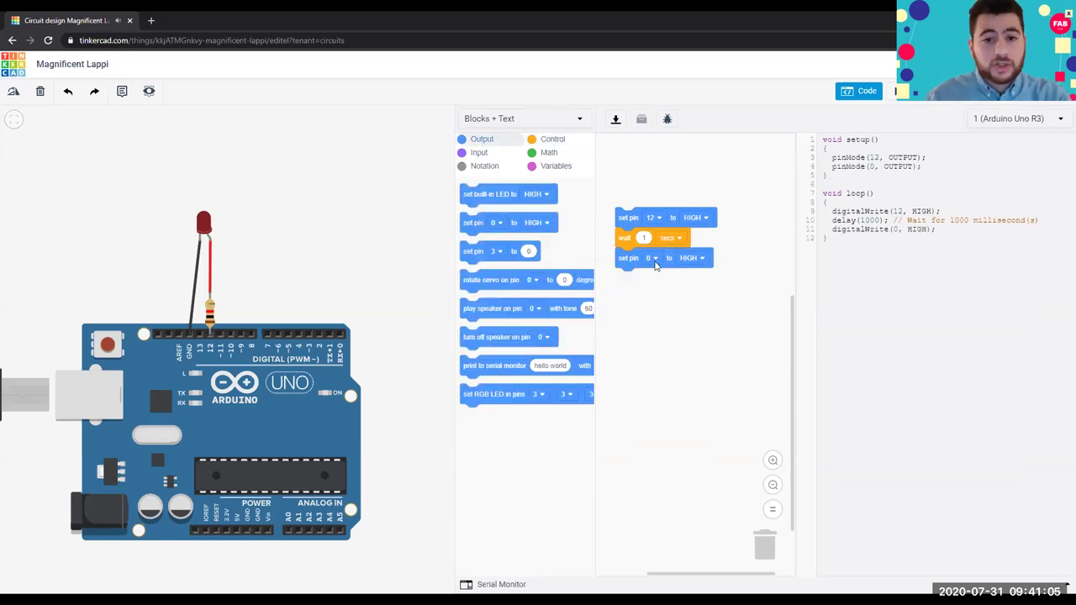
{"action": "left_click", "coordinate": [656, 258]}
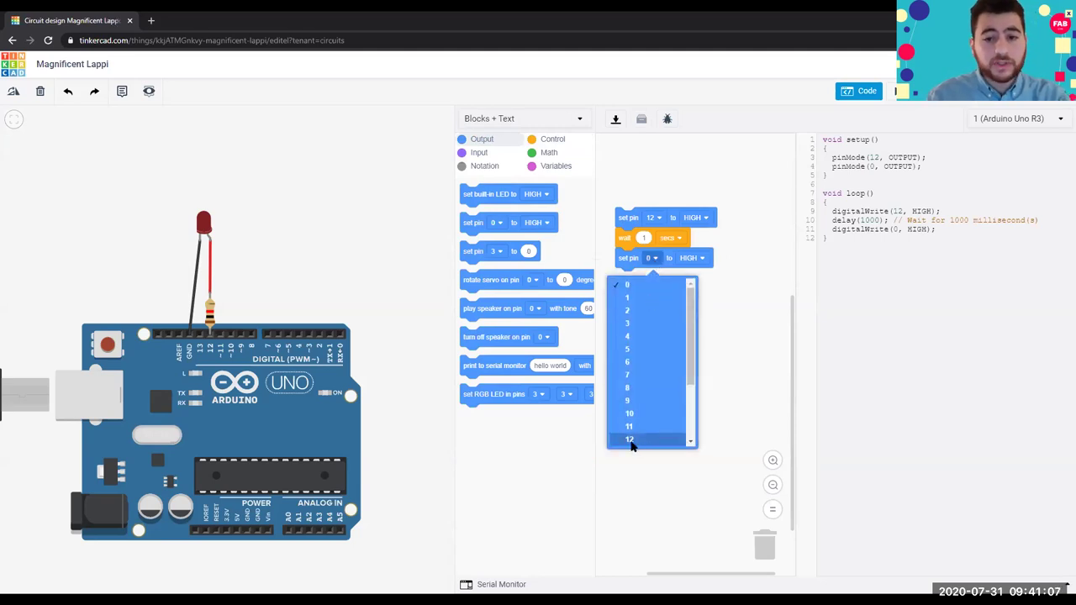
{"action": "left_click", "coordinate": [633, 446]}
{"action": "left_click", "coordinate": [697, 258]}
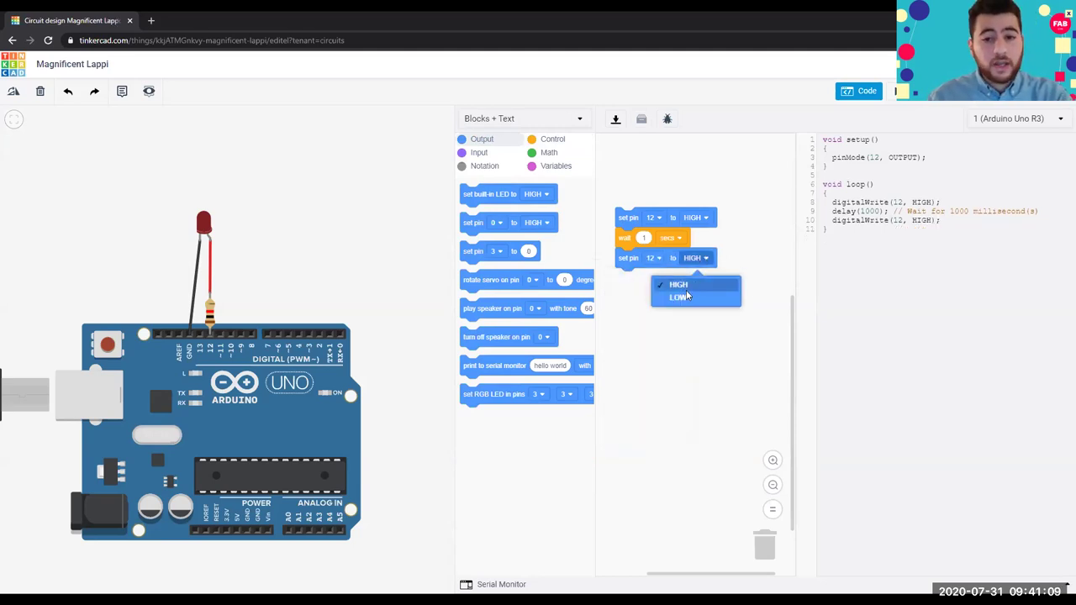
{"action": "left_click", "coordinate": [679, 297]}
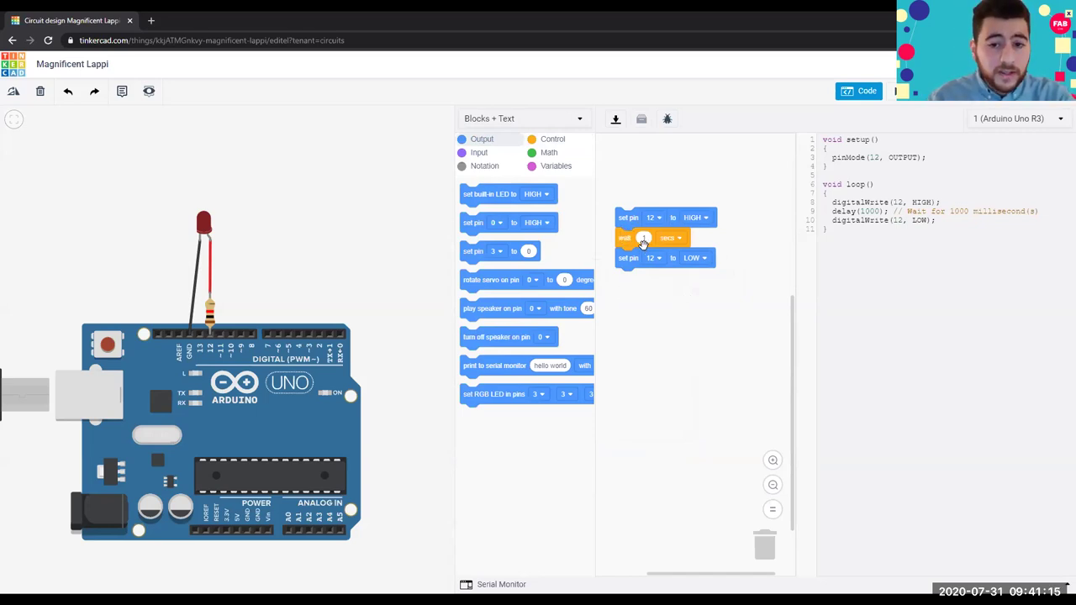
{"action": "left_click", "coordinate": [535, 143]}
{"action": "left_click_drag", "start_coordinate": [471, 196], "coordinate": [620, 294]}
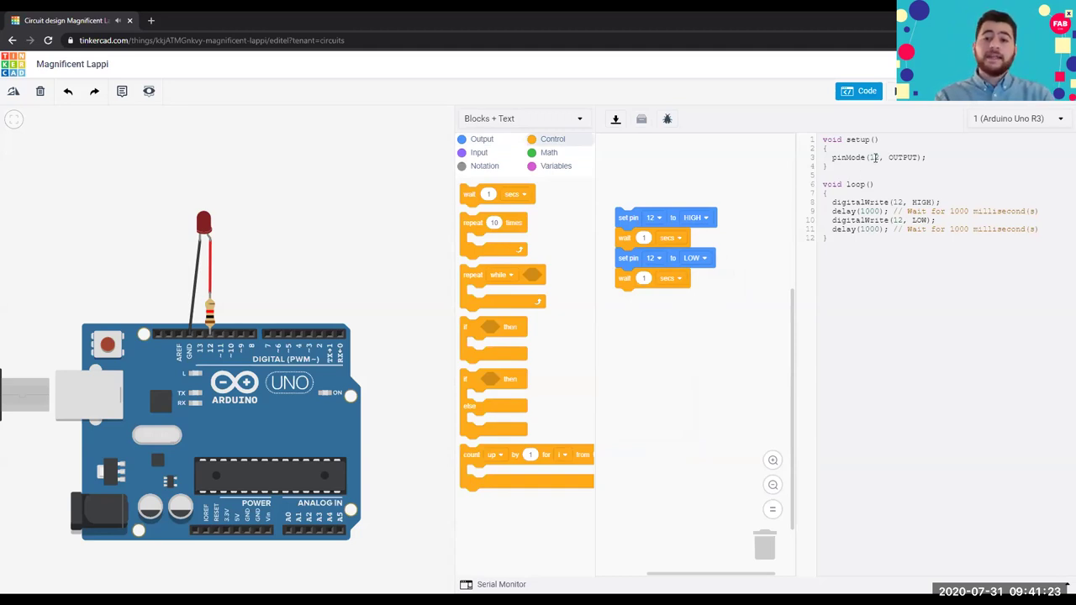
Step: Run the simulation to check the blinking LED, stop it and close the code editor
{"action": "left_click", "coordinate": [938, 91]}
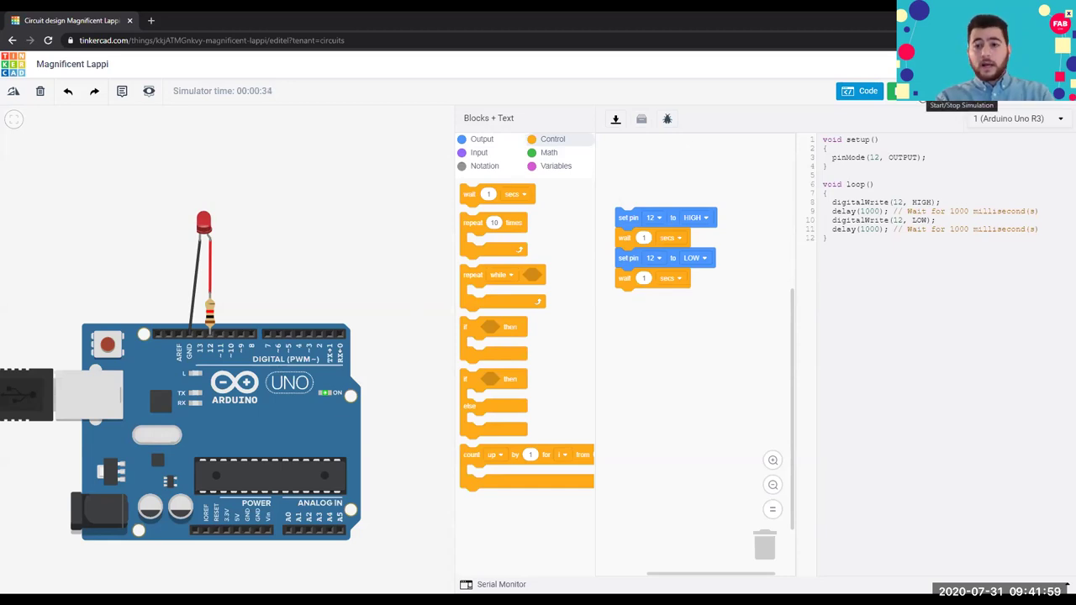
{"action": "left_click", "coordinate": [921, 94]}
{"action": "left_click", "coordinate": [859, 93]}
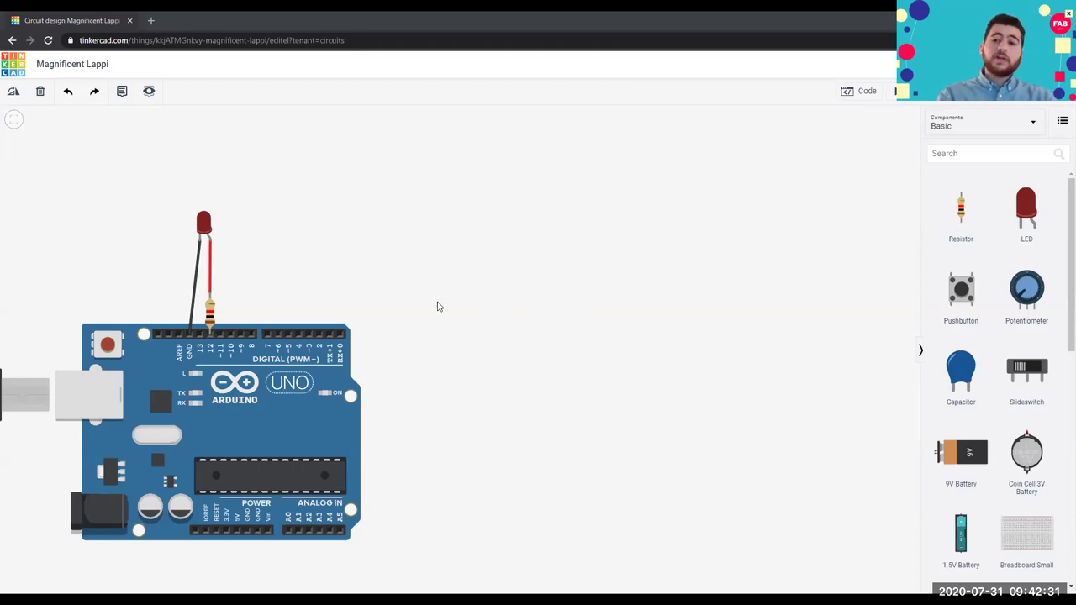
Step: Delete the Arduino Uno along with its code, the LED and the resistor so the workspace is empty
{"action": "left_click", "coordinate": [187, 368]}
{"action": "key", "text": "Delete"}
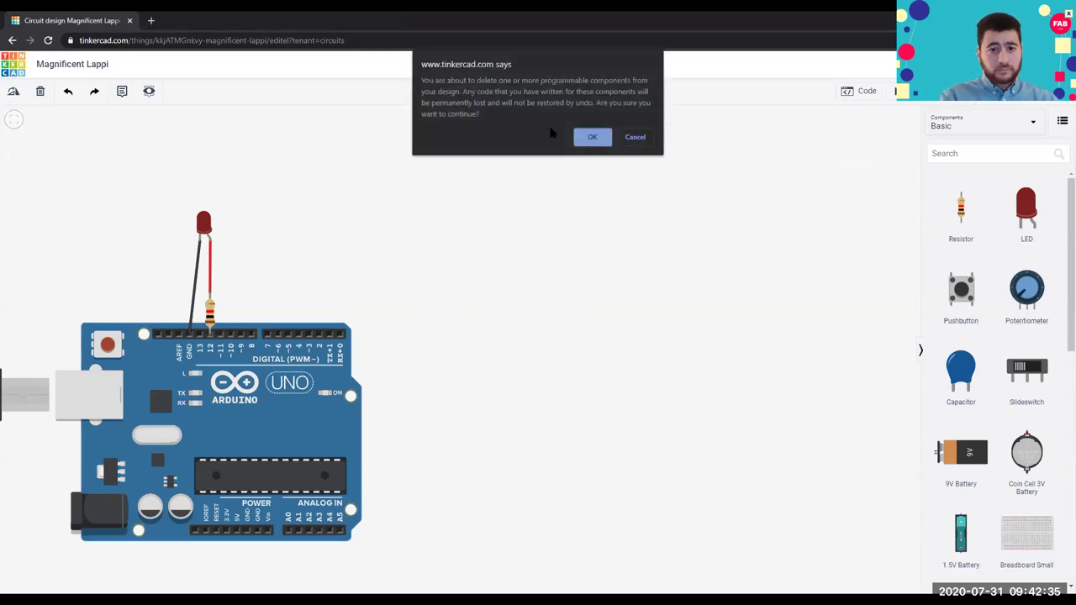
{"action": "left_click", "coordinate": [592, 137]}
{"action": "left_click", "coordinate": [203, 225]}
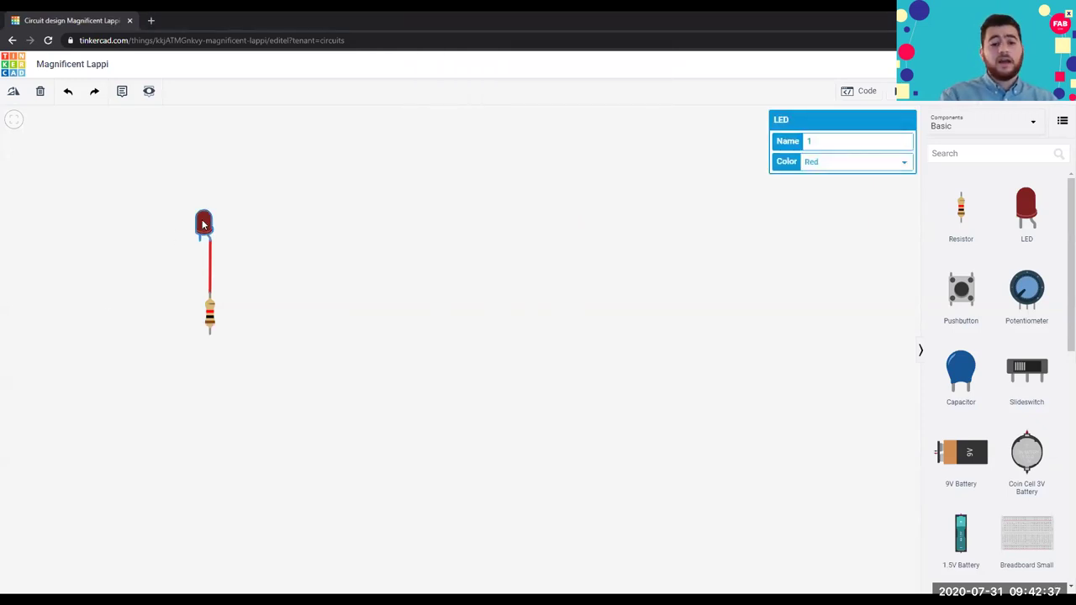
{"action": "key", "text": "Delete"}
{"action": "left_click", "coordinate": [210, 318]}
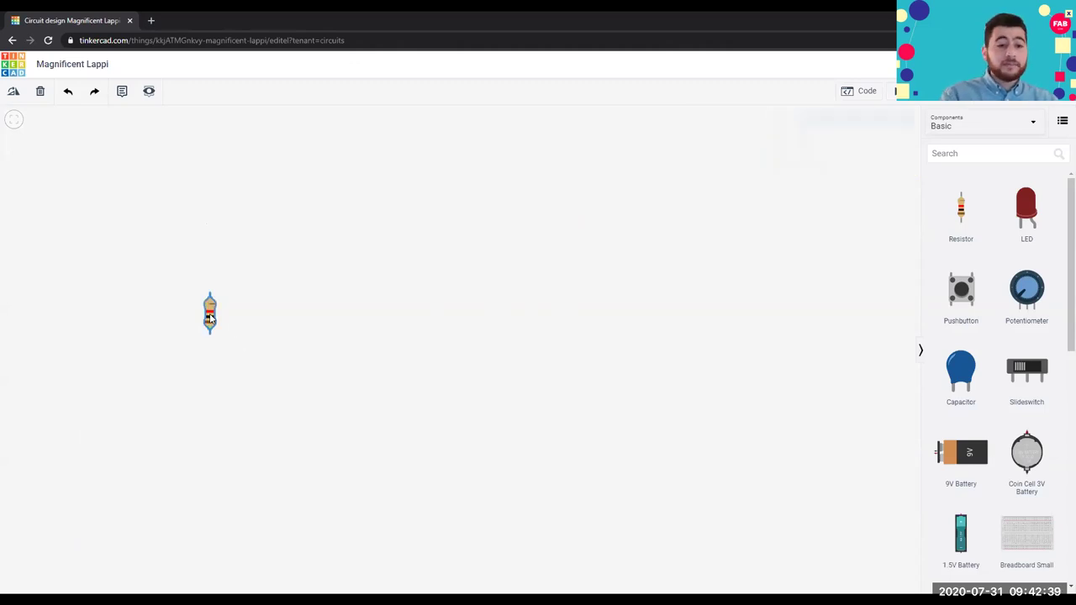
{"action": "key", "text": "Delete"}
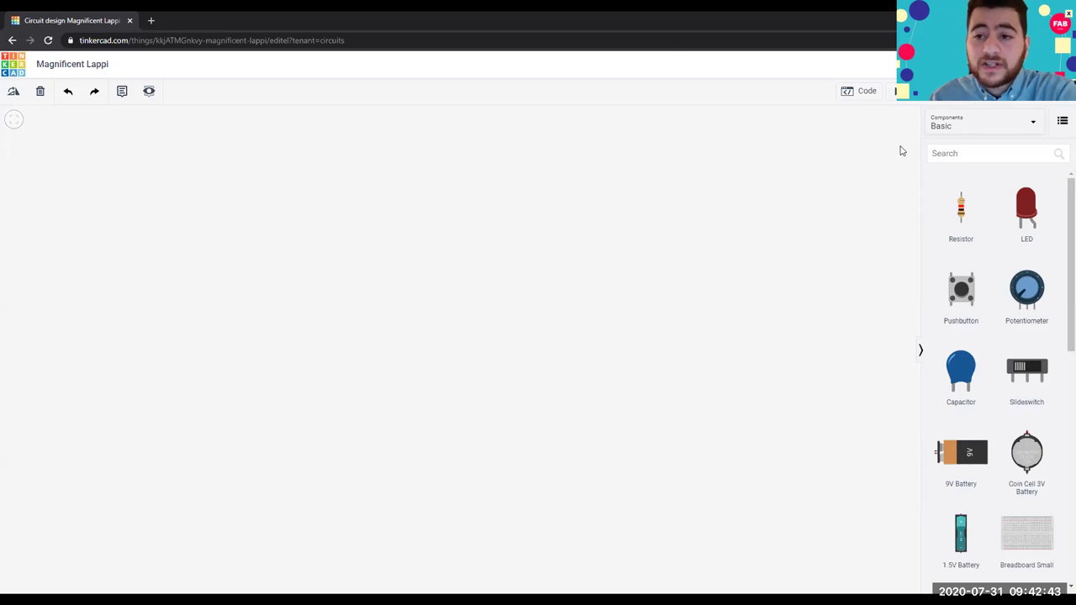
Step: Place the Tone Keyboard circuit from the Arduino starters in the empty workspace
{"action": "left_click", "coordinate": [982, 126]}
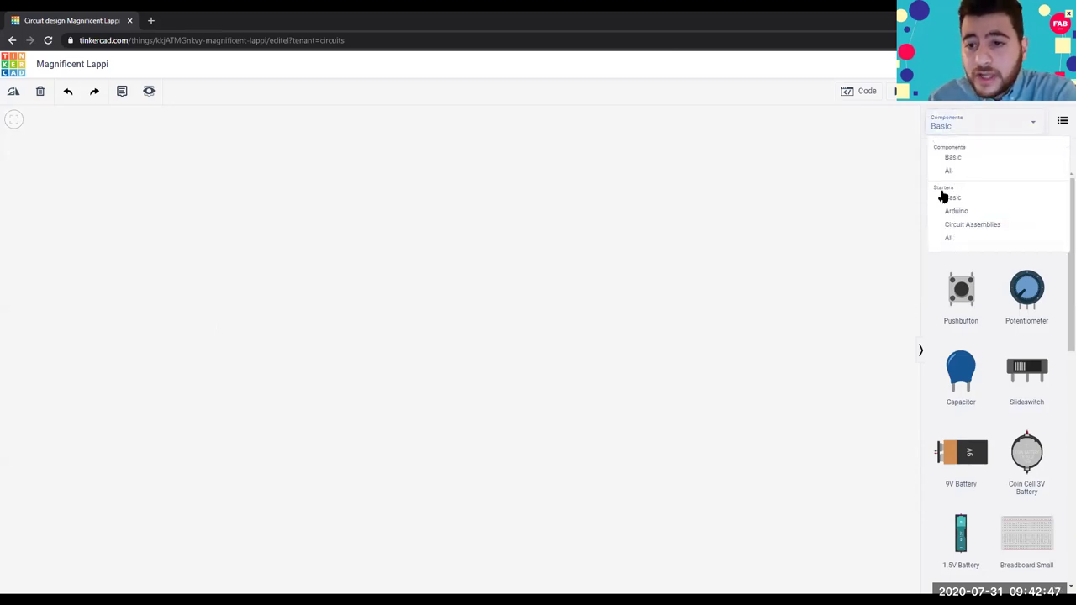
{"action": "left_click", "coordinate": [957, 212]}
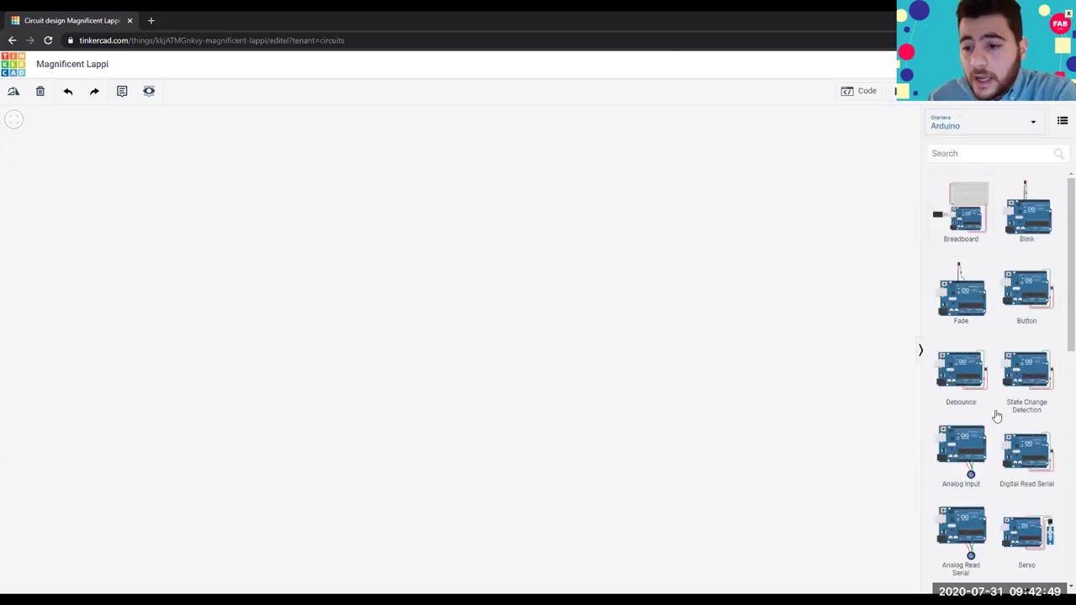
{"action": "scroll", "coordinate": [997, 414], "scroll_direction": "down", "scroll_amount": 3}
{"action": "scroll", "coordinate": [997, 416], "scroll_direction": "down", "scroll_amount": 1}
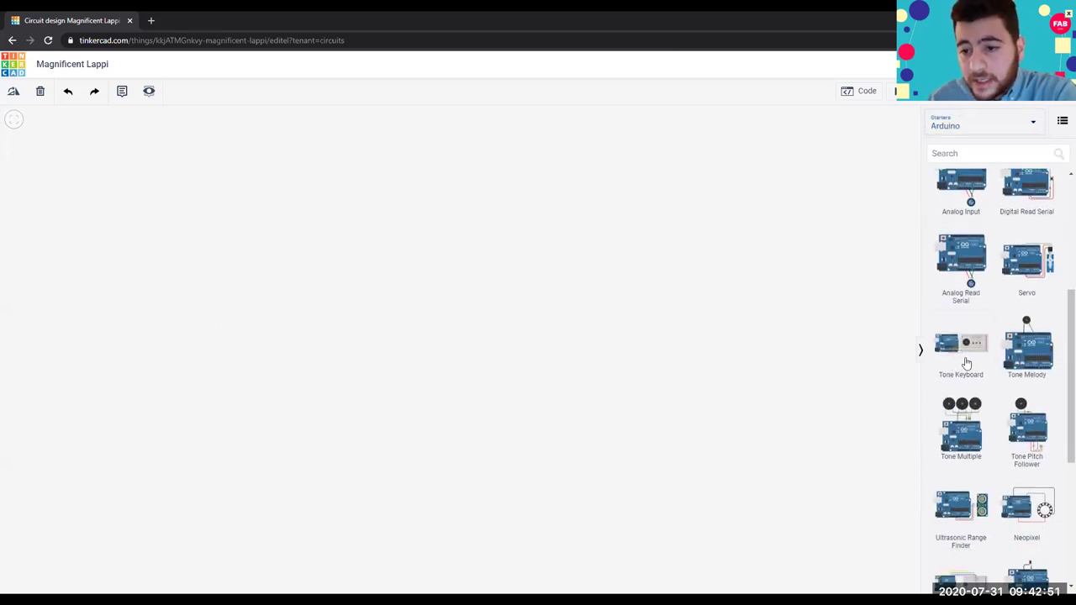
{"action": "left_click", "coordinate": [954, 360]}
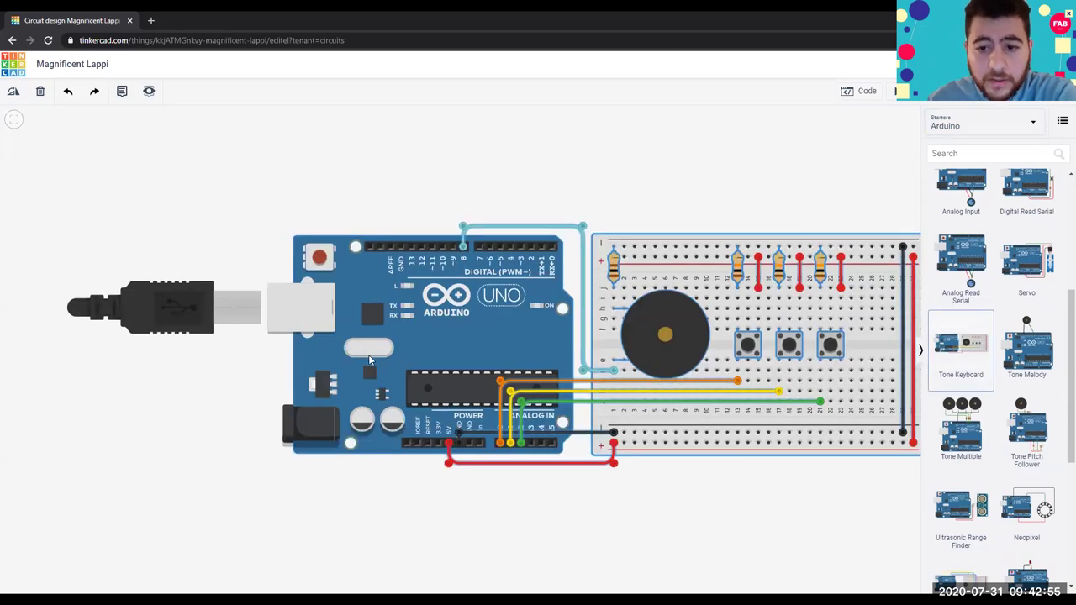
{"action": "left_click", "coordinate": [349, 352]}
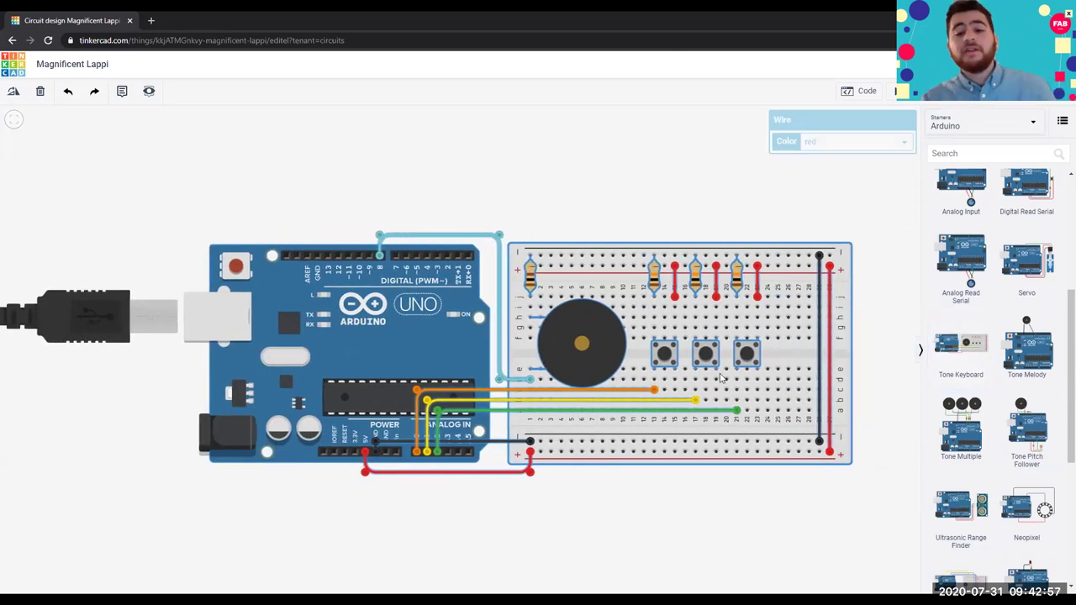
{"action": "left_click", "coordinate": [511, 163]}
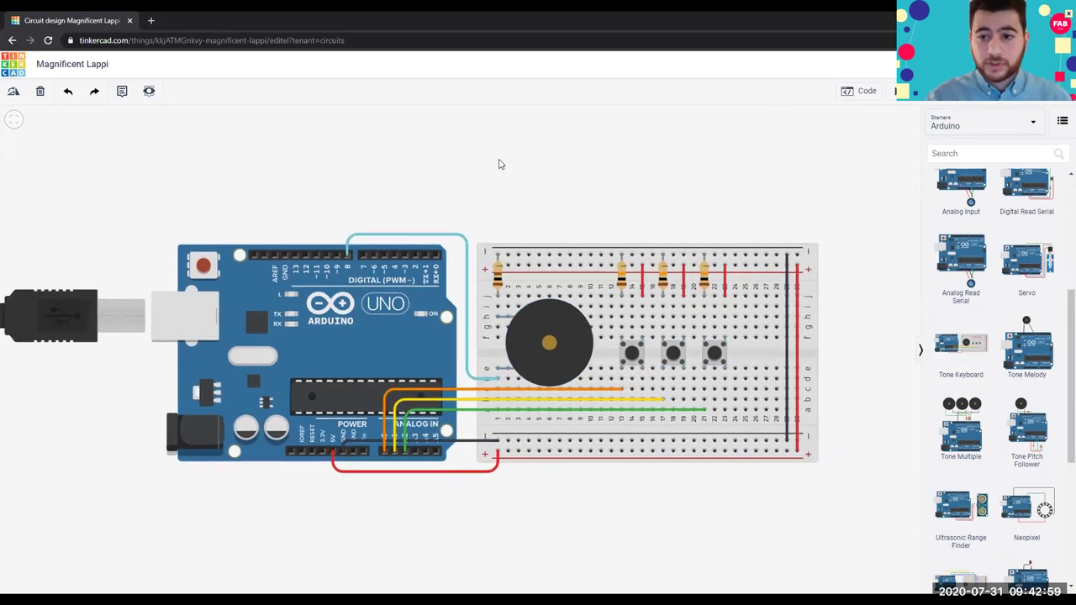
Step: Add a fourth pushbutton from the basic components across columns 24 to 26 of the breadboard
{"action": "left_click", "coordinate": [977, 132]}
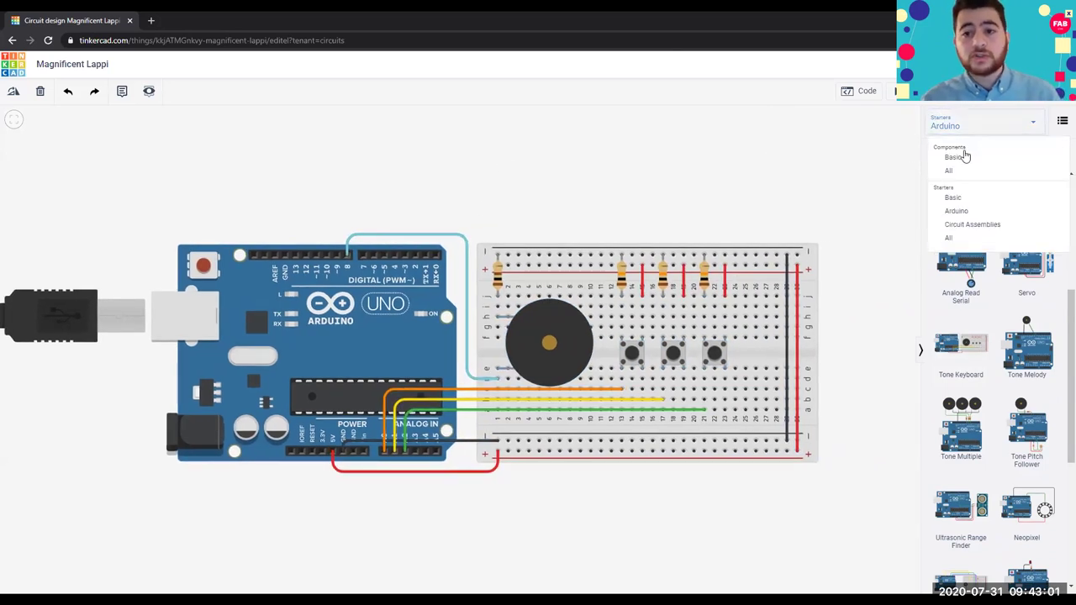
{"action": "left_click", "coordinate": [954, 158]}
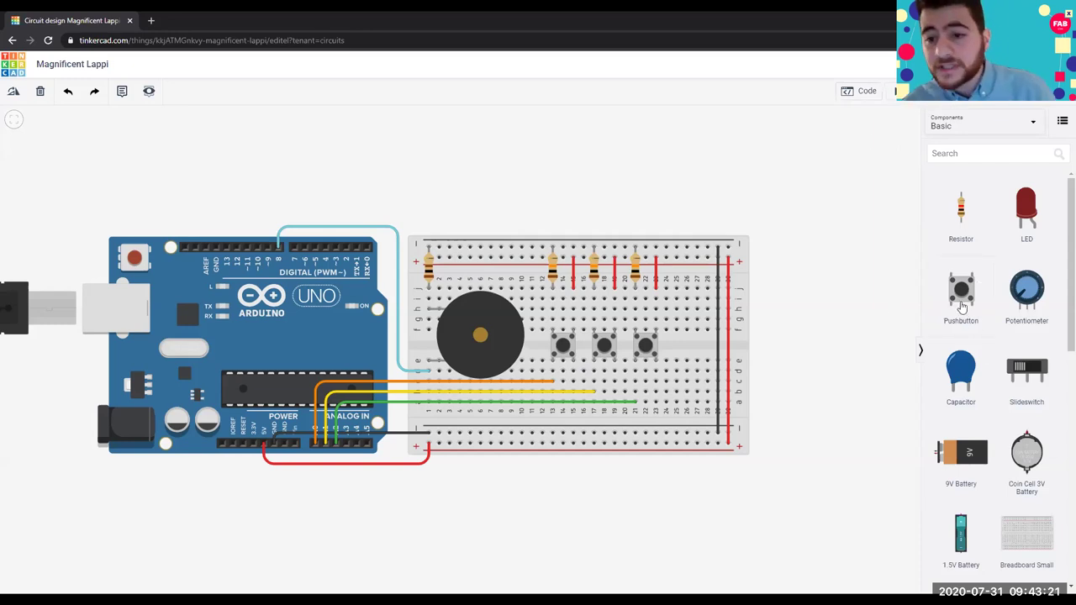
{"action": "left_click_drag", "start_coordinate": [962, 308], "coordinate": [680, 346]}
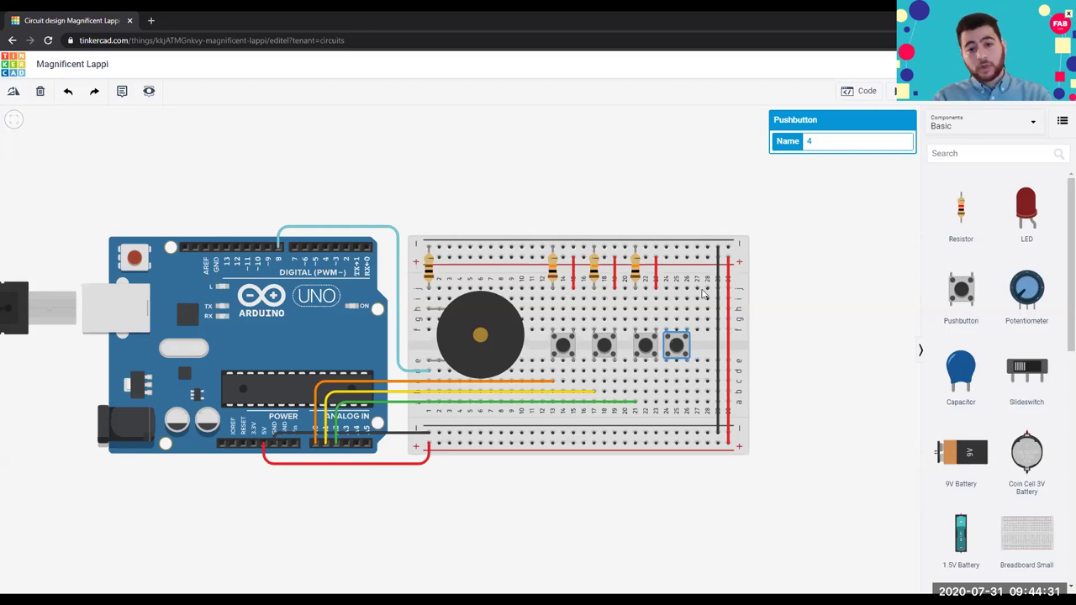
Step: Copy the 10 kΩ resistor in column 21 and place the copy between the negative rail and column 24
{"action": "left_click", "coordinate": [635, 268]}
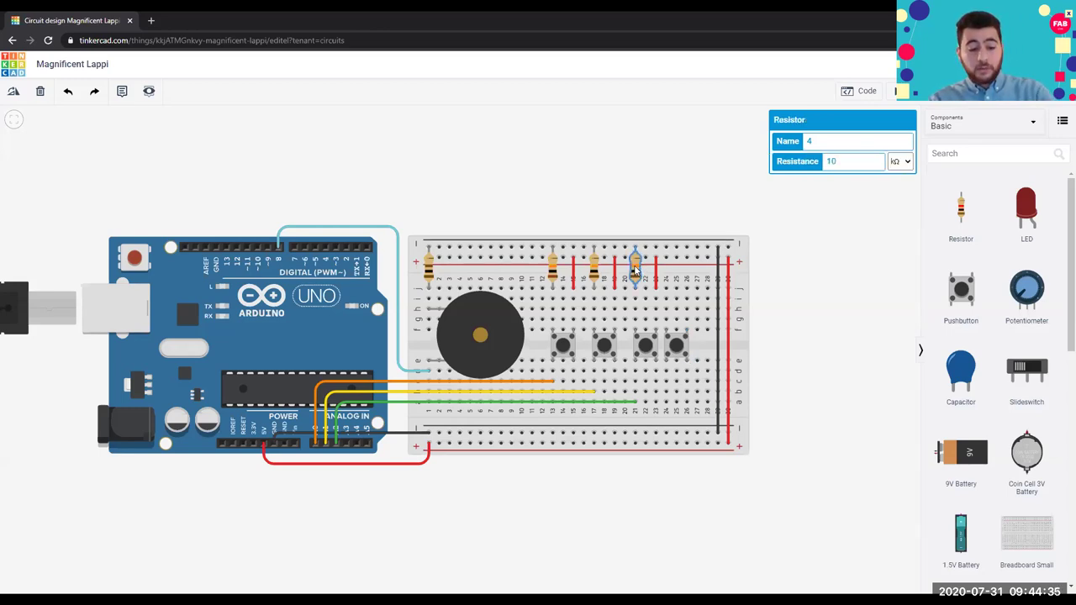
{"action": "key", "text": "ctrl+c"}
{"action": "key", "text": "ctrl+v"}
{"action": "left_click_drag", "start_coordinate": [652, 252], "coordinate": [672, 275]}
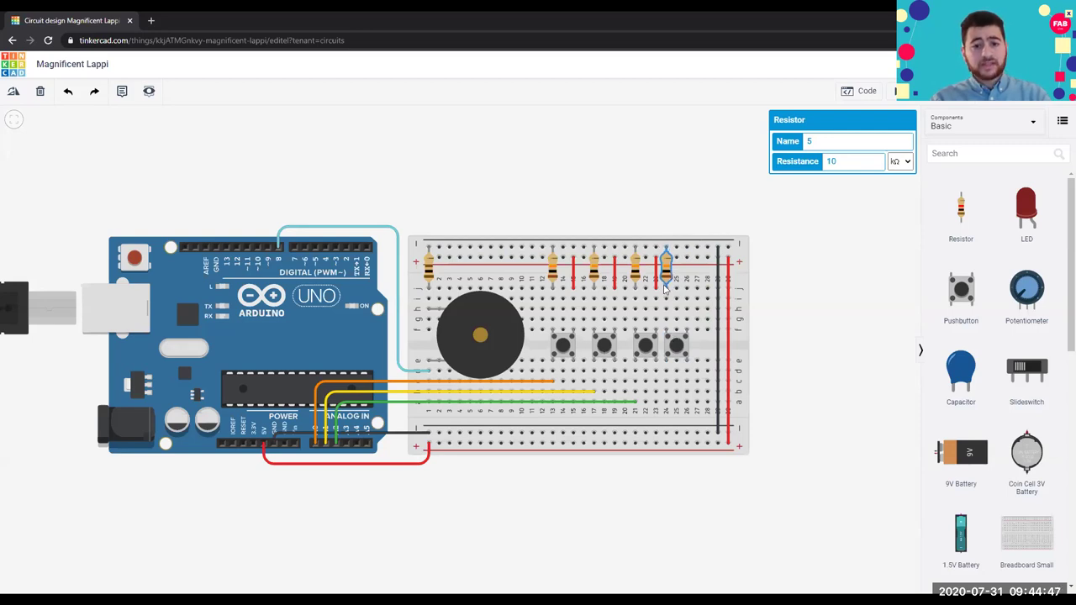
Step: Wire column 26 of the breadboard to the upper positive rail and color the wire red
{"action": "left_click", "coordinate": [688, 288]}
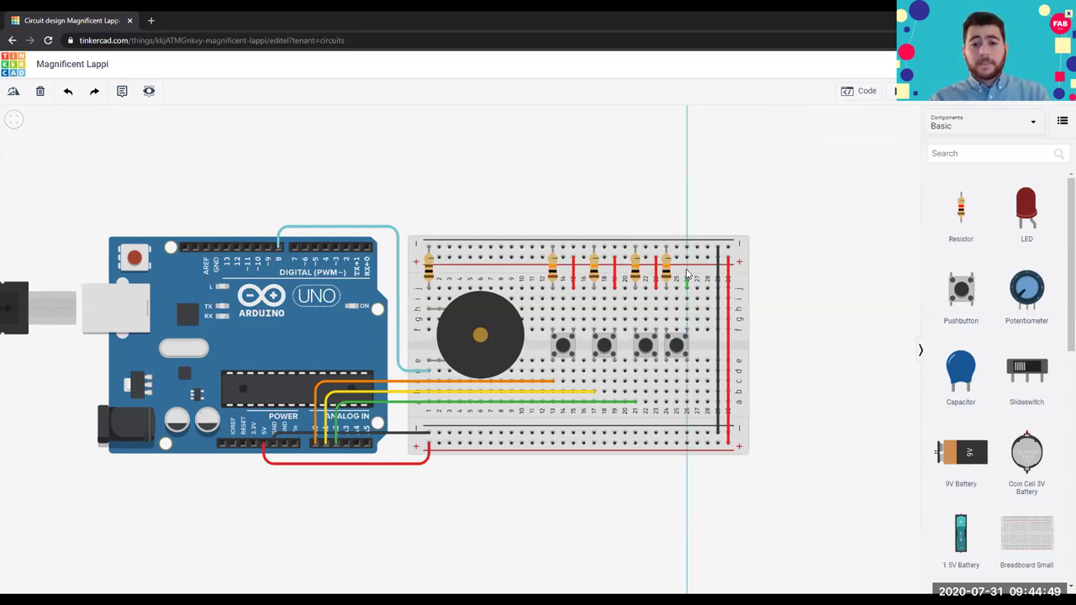
{"action": "left_click", "coordinate": [688, 261]}
{"action": "left_click", "coordinate": [844, 145]}
{"action": "left_click", "coordinate": [823, 240]}
{"action": "left_click", "coordinate": [841, 241]}
Step: Add a fifth pushbutton across columns 27 to 29 and place a copy of the 10 kΩ resistor at column 27
{"action": "left_click_drag", "start_coordinate": [961, 290], "coordinate": [708, 347]}
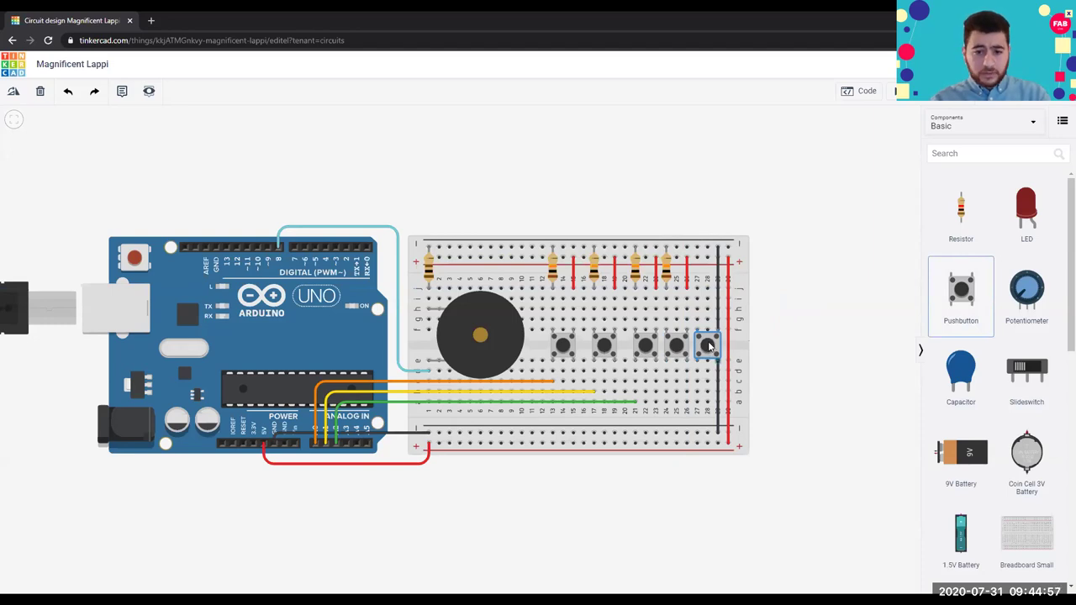
{"action": "left_click", "coordinate": [709, 345]}
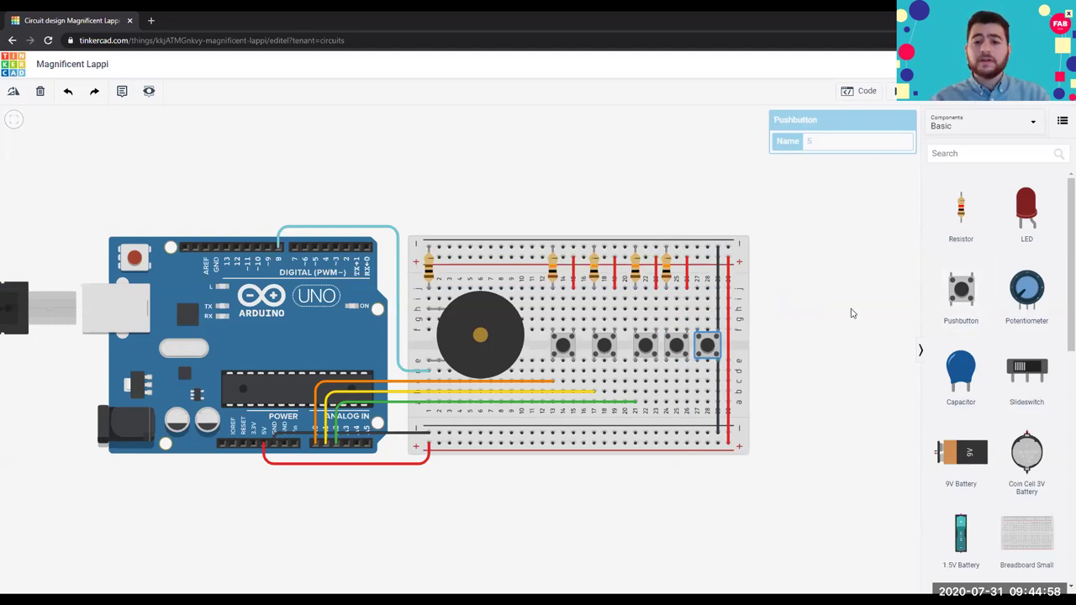
{"action": "left_click", "coordinate": [666, 268]}
{"action": "key", "text": "ctrl+c"}
{"action": "key", "text": "ctrl+v"}
{"action": "left_click_drag", "start_coordinate": [672, 271], "coordinate": [699, 271]}
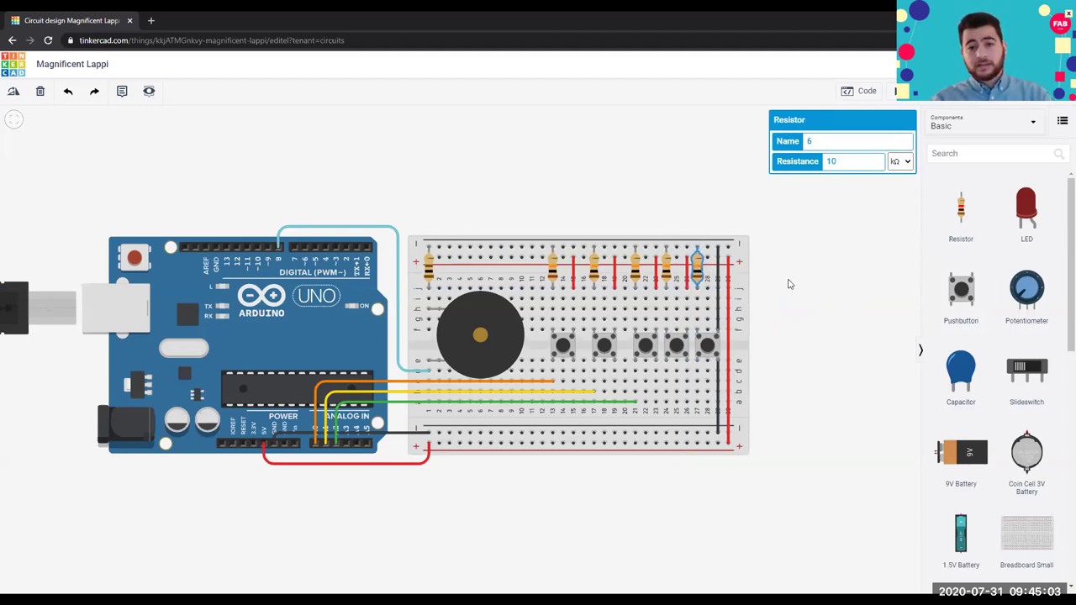
Step: Wire column 29 of the breadboard to the upper positive rail and color the wire red
{"action": "left_click", "coordinate": [718, 289]}
{"action": "left_click", "coordinate": [718, 257]}
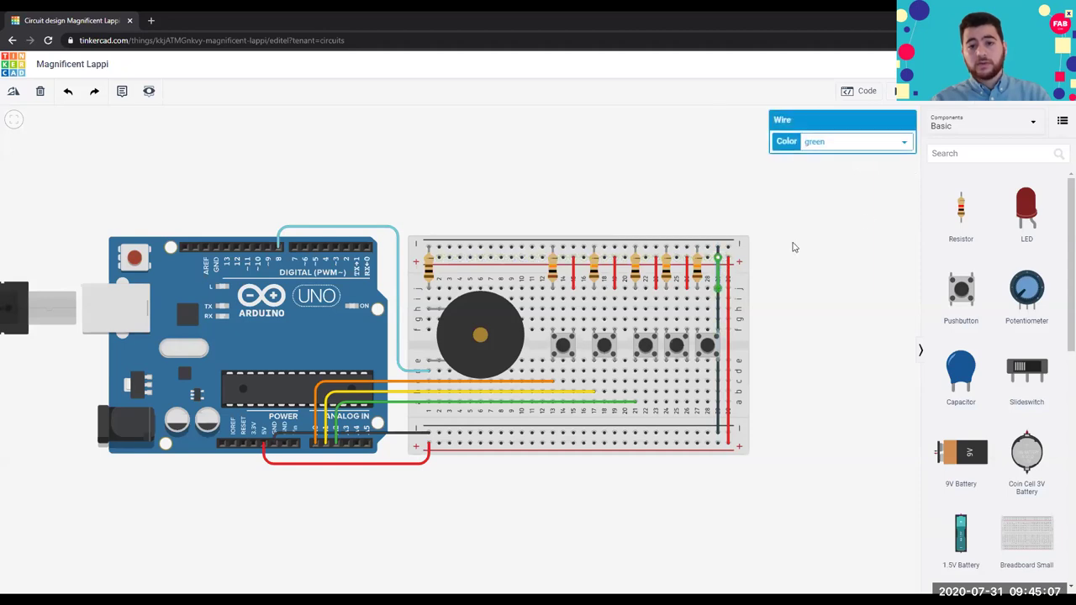
{"action": "left_click", "coordinate": [867, 143]}
{"action": "left_click", "coordinate": [845, 166]}
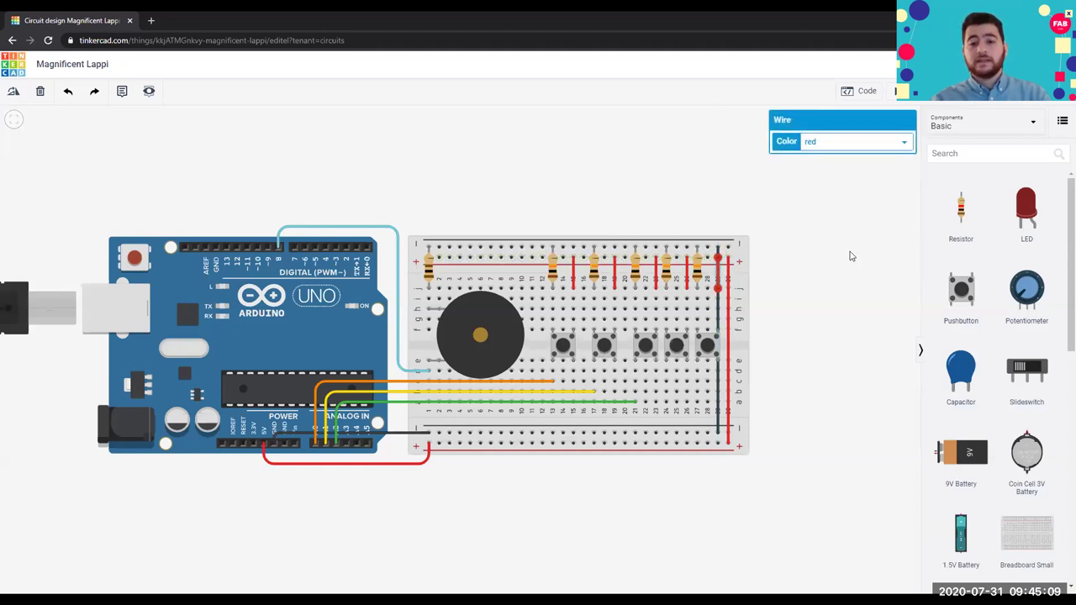
{"action": "left_click", "coordinate": [827, 309]}
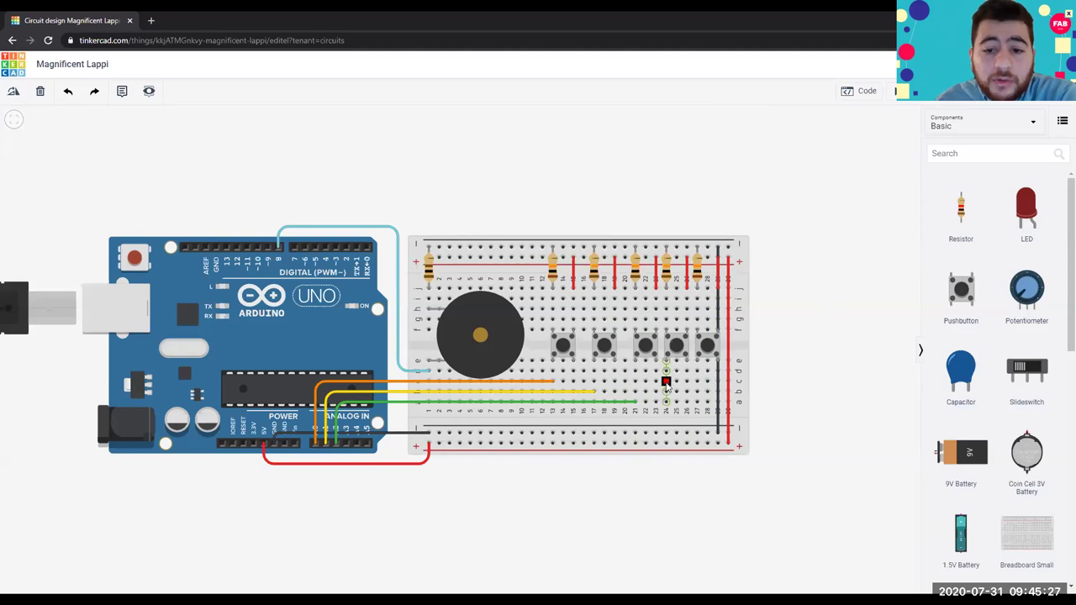
Step: Route a wire from column 24 below the fourth pushbutton, under the breadboard, to Arduino pin A5 and color it grey
{"action": "left_click", "coordinate": [667, 384]}
{"action": "left_click", "coordinate": [668, 512]}
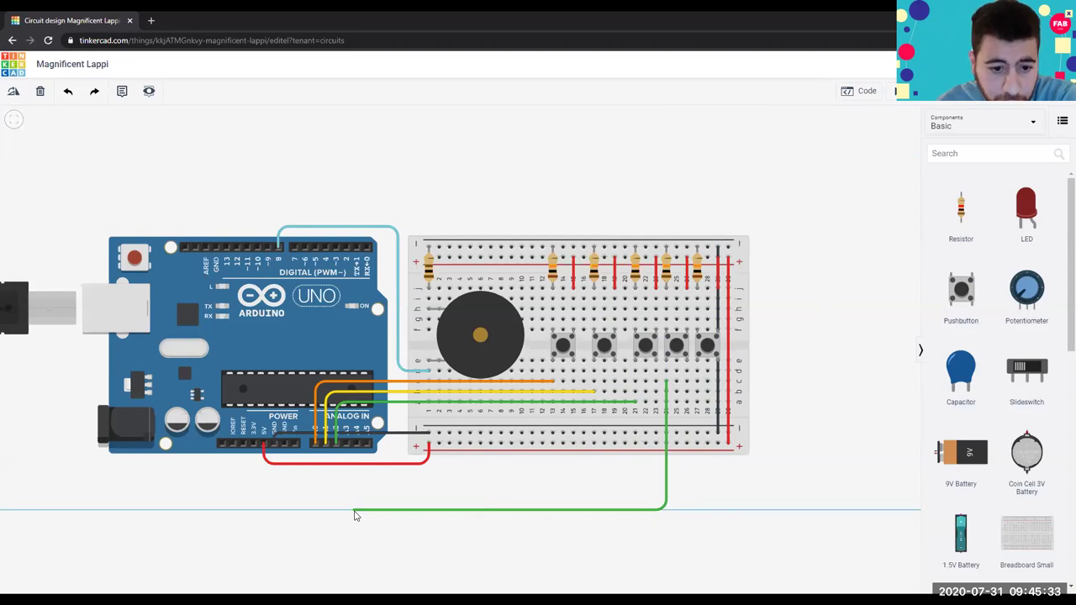
{"action": "left_click", "coordinate": [366, 511]}
{"action": "left_click", "coordinate": [368, 446]}
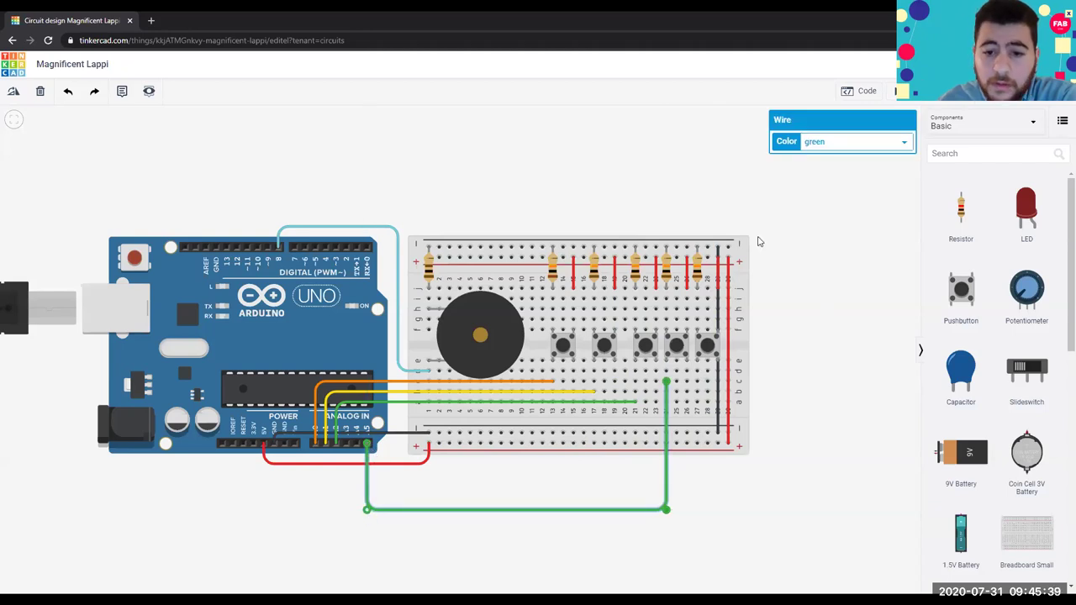
{"action": "left_click", "coordinate": [841, 143]}
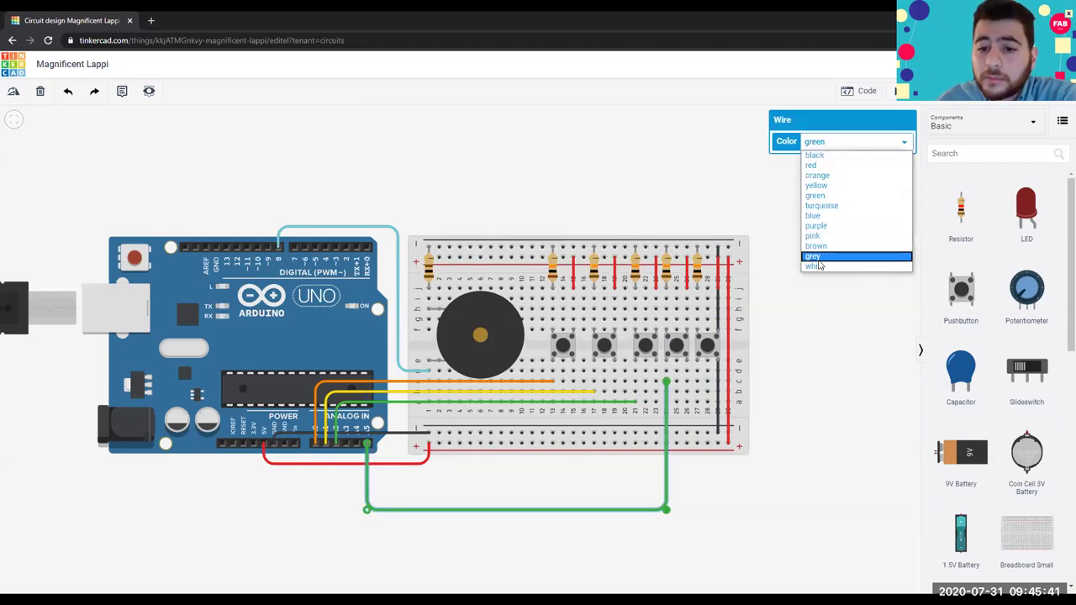
{"action": "left_click", "coordinate": [817, 260]}
{"action": "left_click", "coordinate": [797, 419]}
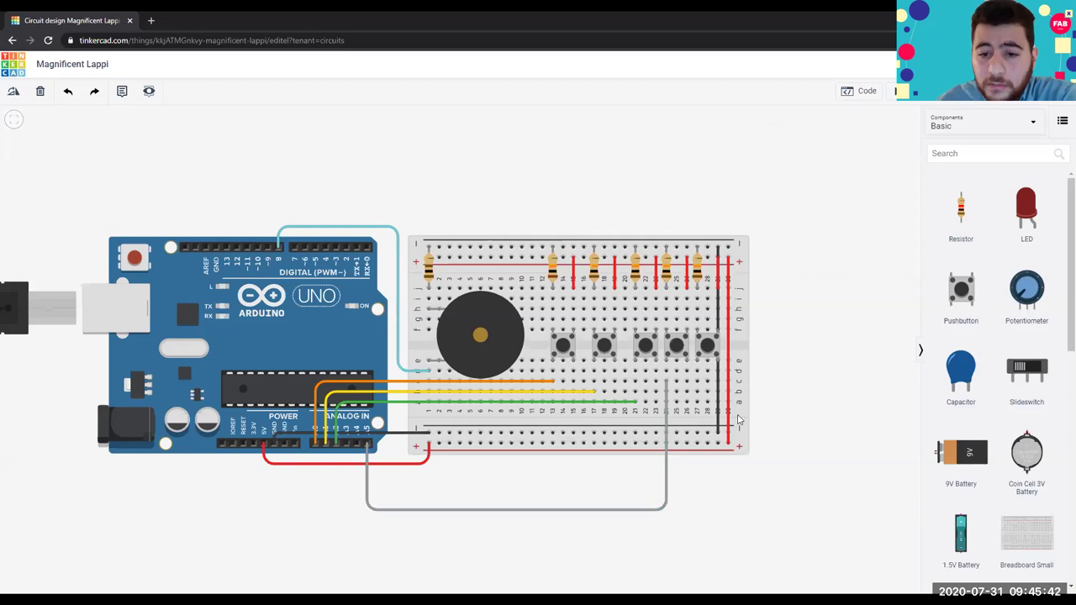
Step: Route a wire from column 27 below the fifth pushbutton, under the grey wire, to Arduino pin A4 and color it brown
{"action": "left_click", "coordinate": [697, 395]}
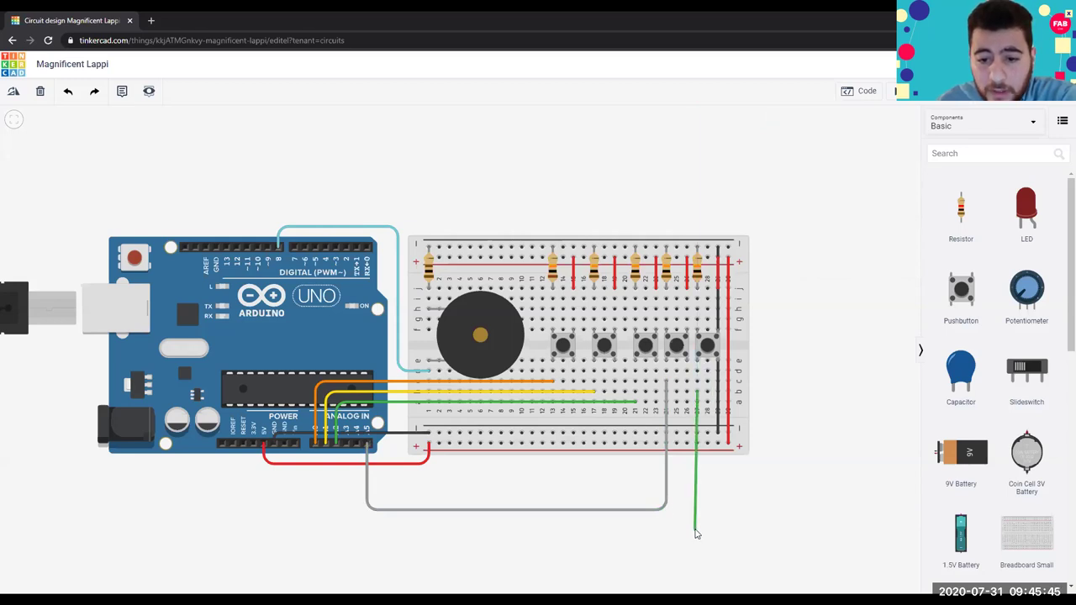
{"action": "left_click", "coordinate": [697, 532]}
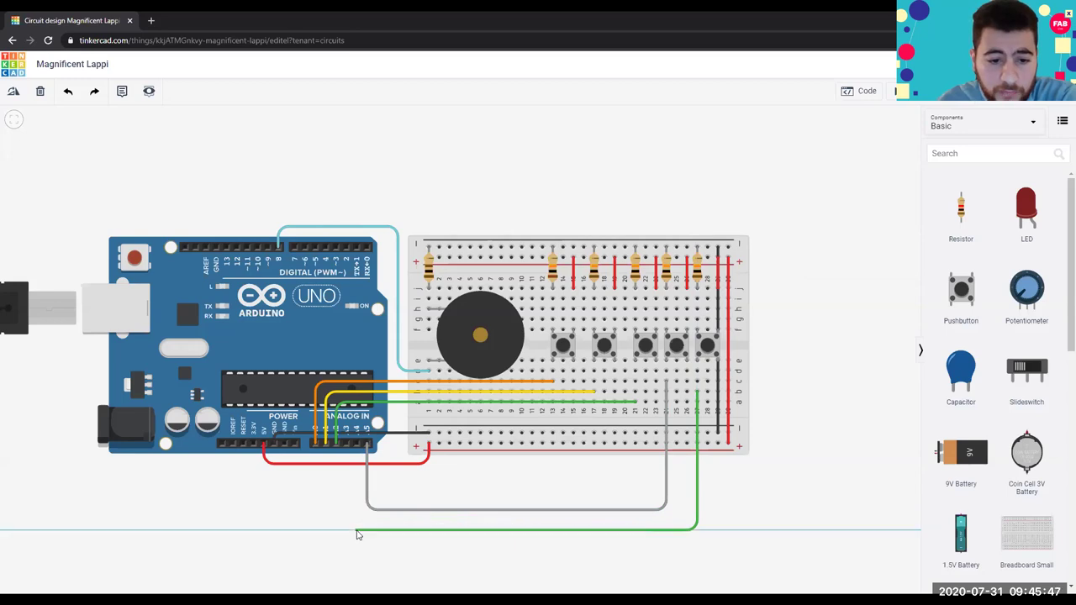
{"action": "left_click", "coordinate": [356, 530]}
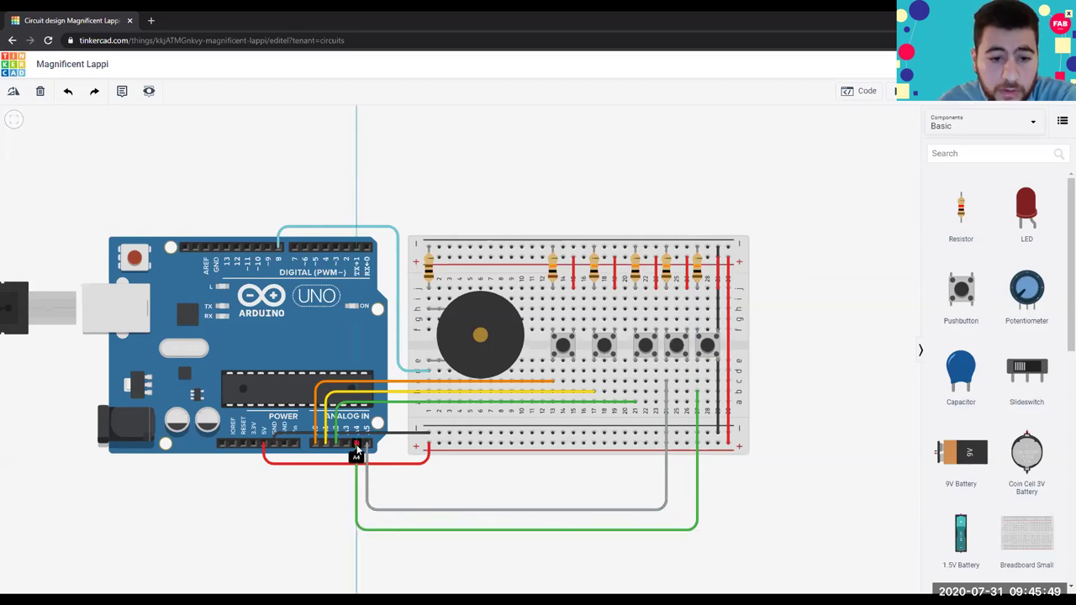
{"action": "left_click", "coordinate": [356, 444]}
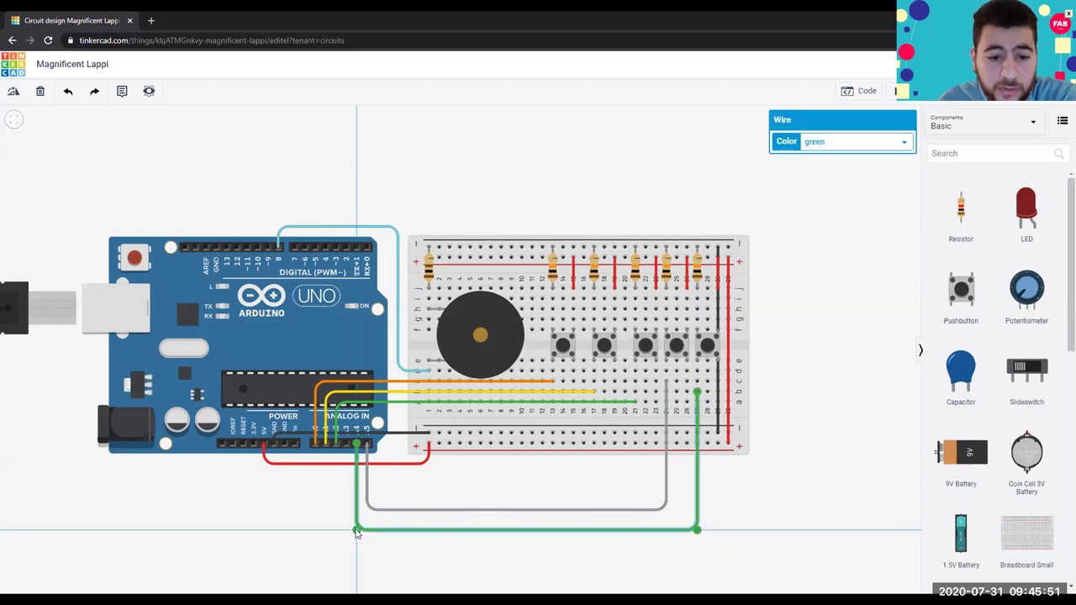
{"action": "left_click", "coordinate": [825, 147]}
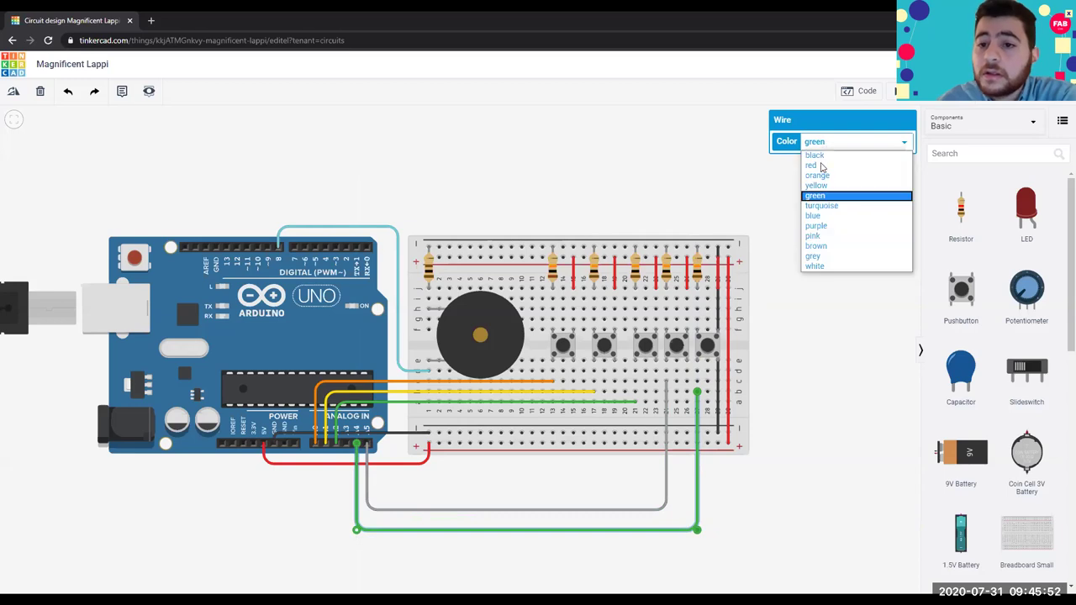
{"action": "left_click", "coordinate": [821, 248]}
{"action": "left_click", "coordinate": [821, 308]}
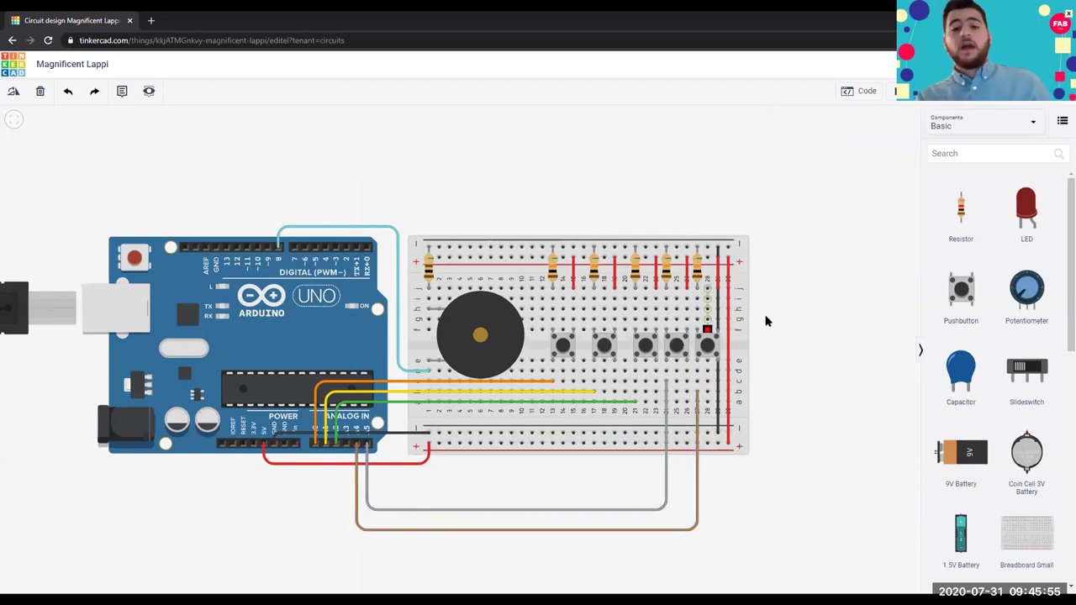
Step: Open the circuit's code, duplicate the A1 and A2 if blocks, and attach the copies below the last if block
{"action": "left_click", "coordinate": [868, 94]}
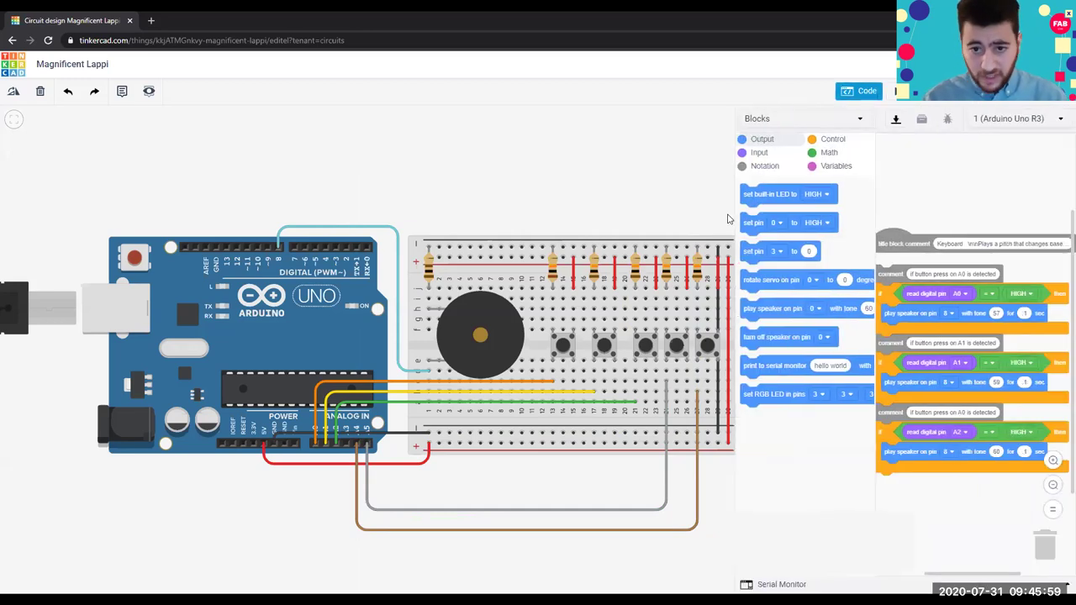
{"action": "left_click_drag", "start_coordinate": [731, 210], "coordinate": [483, 168]}
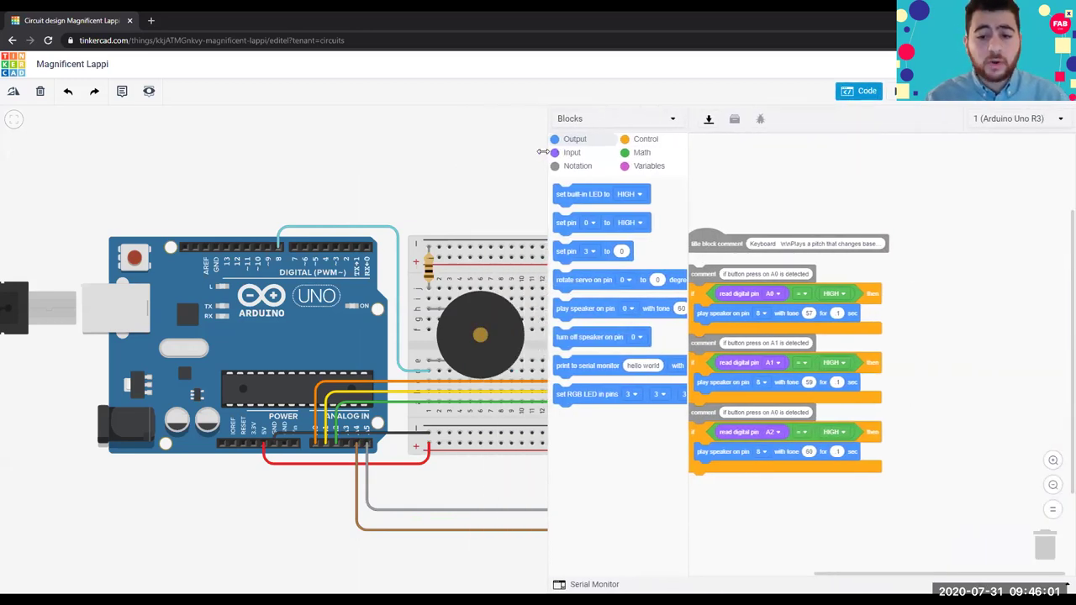
{"action": "right_click", "coordinate": [698, 364]}
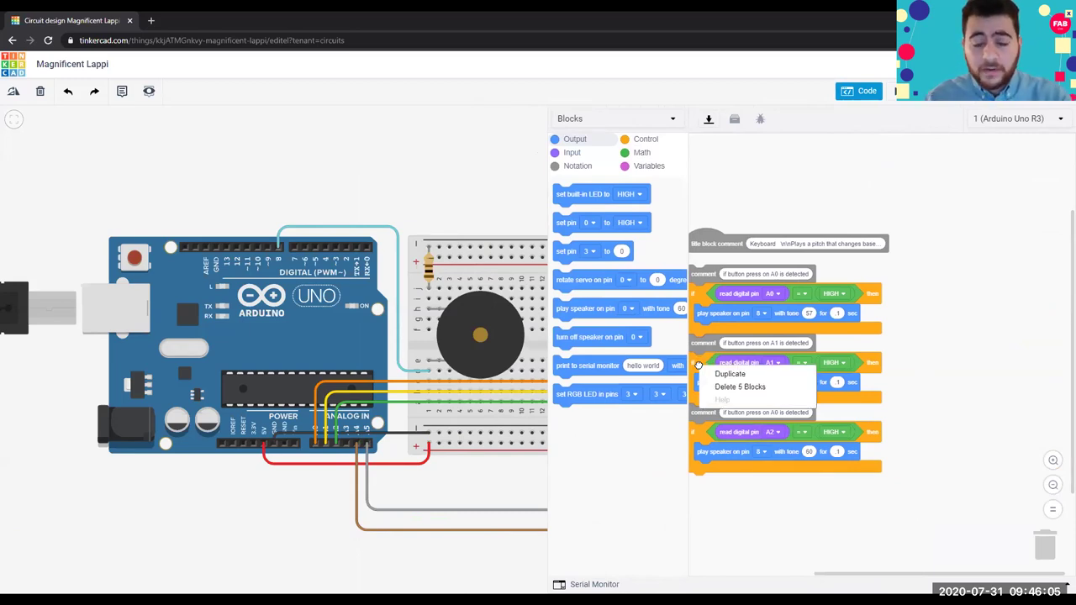
{"action": "left_click", "coordinate": [719, 374]}
{"action": "left_click_drag", "start_coordinate": [777, 455], "coordinate": [692, 478]}
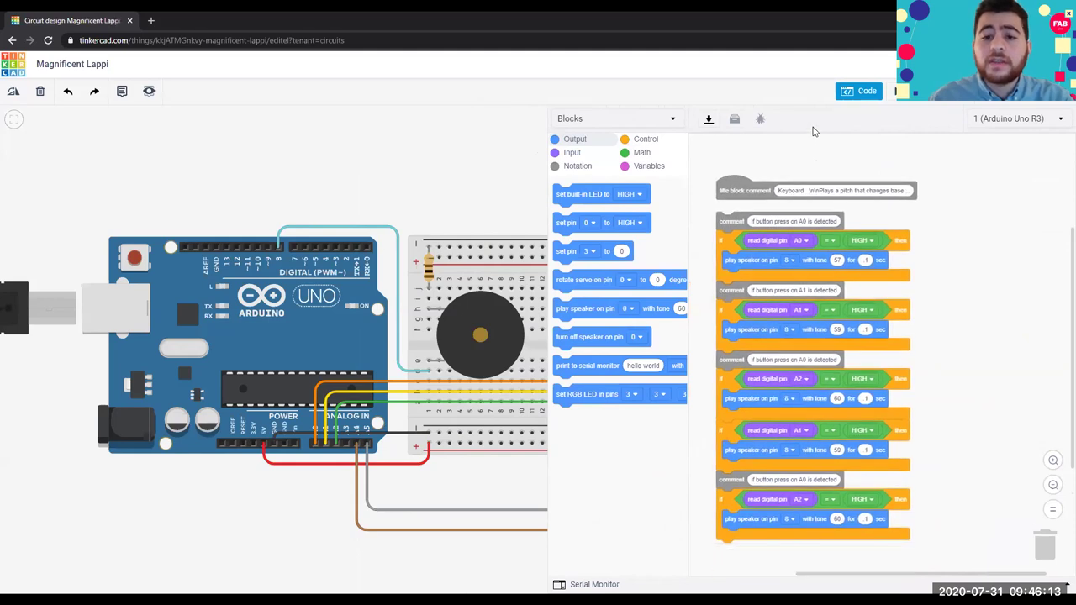
Step: Set the read digital pin of the two copied if blocks to A5 and A4, in that order
{"action": "left_click_drag", "start_coordinate": [449, 197], "coordinate": [235, 173]}
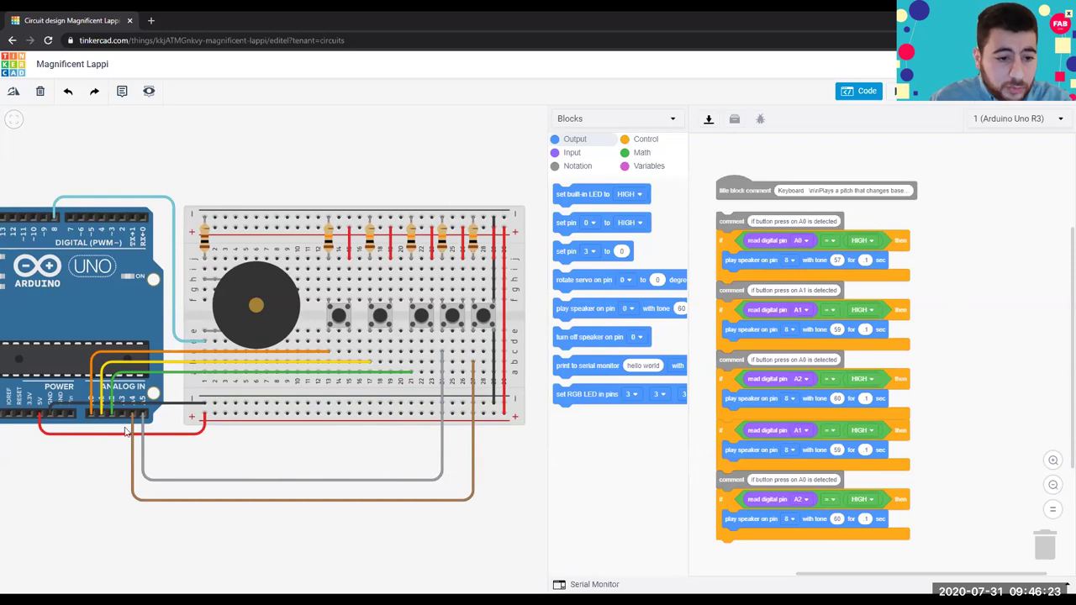
{"action": "left_click", "coordinate": [805, 430]}
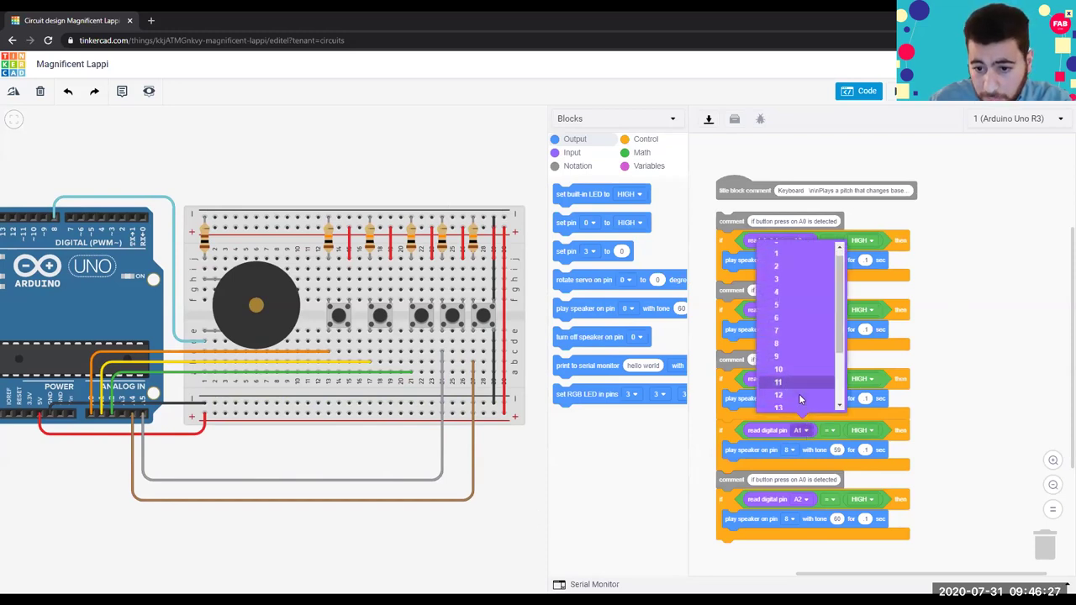
{"action": "scroll", "coordinate": [799, 395], "scroll_direction": "down", "scroll_amount": 3}
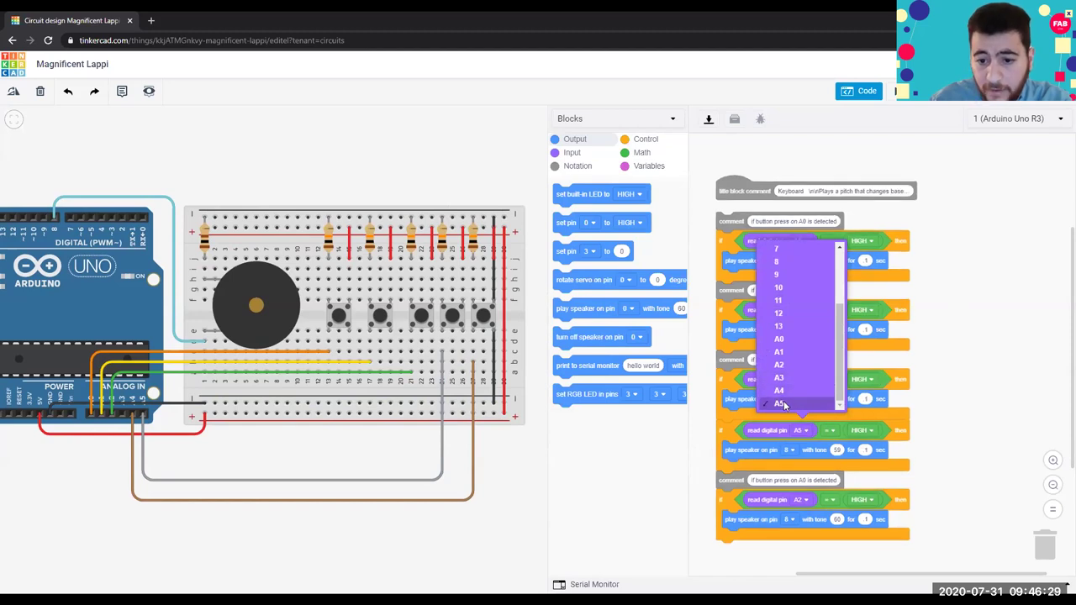
{"action": "left_click", "coordinate": [781, 405]}
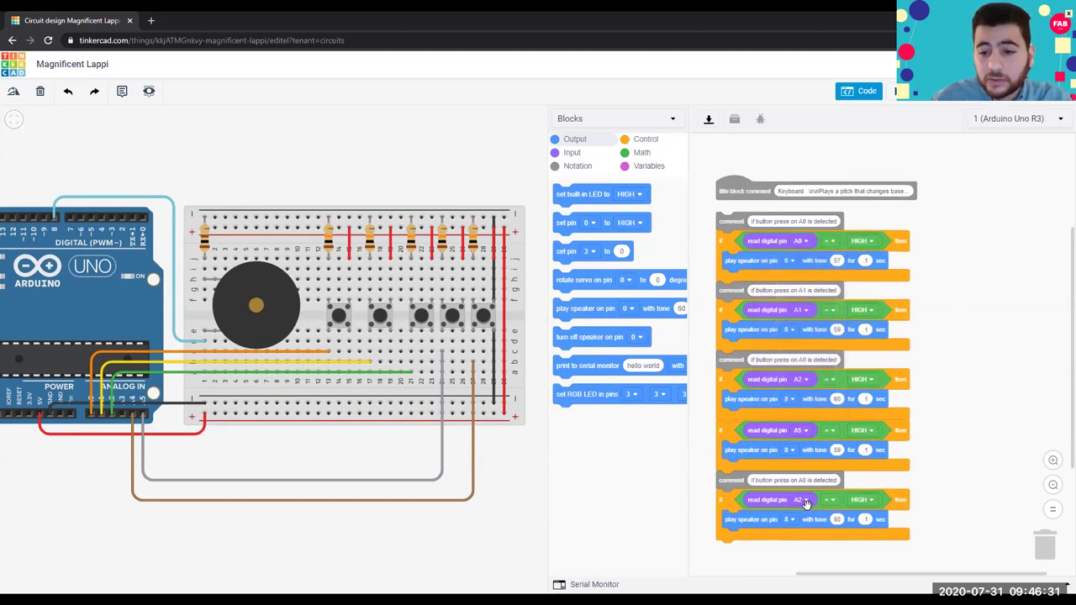
{"action": "left_click", "coordinate": [808, 499]}
{"action": "left_click", "coordinate": [800, 500]}
{"action": "scroll", "coordinate": [792, 463], "scroll_direction": "down", "scroll_amount": 3}
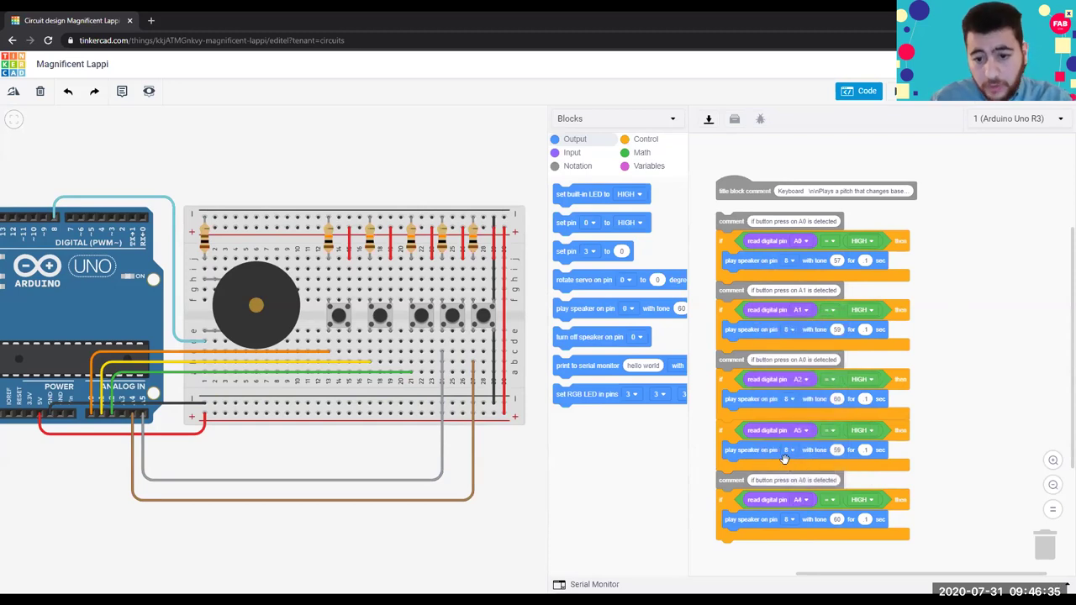
{"action": "left_click", "coordinate": [779, 461]}
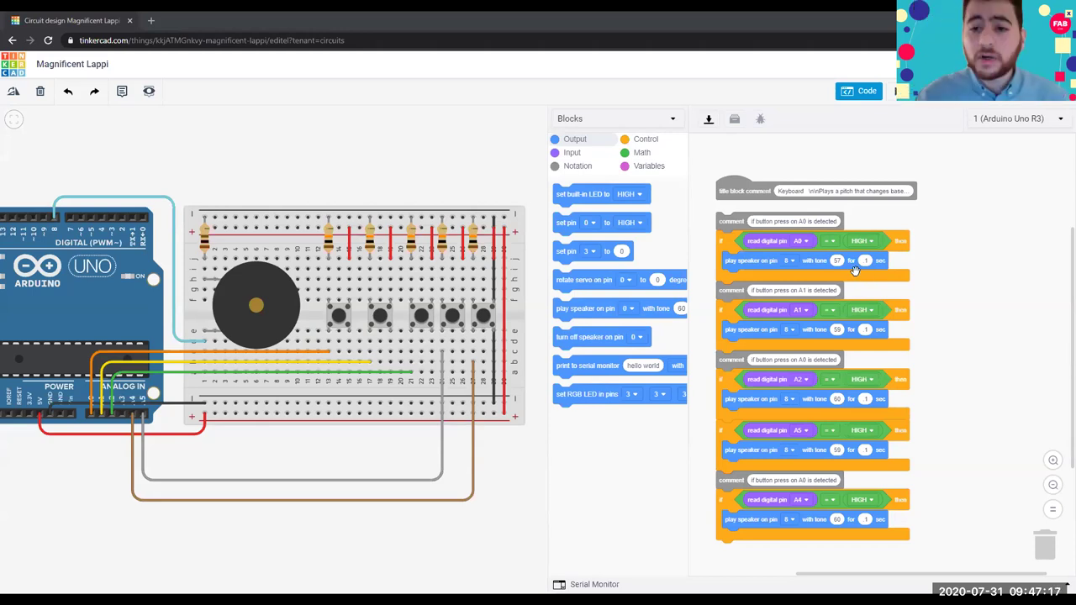
Step: Open the Bodacious Kieran-Migelo circuit from the Piano G Cord project and show all its code blocks
{"action": "left_click", "coordinate": [12, 64]}
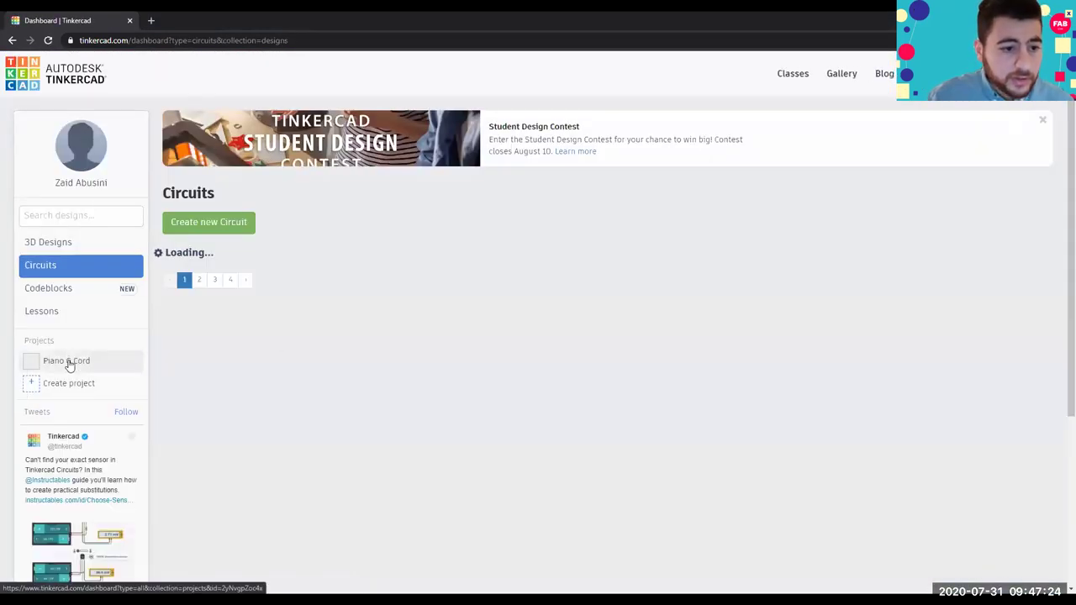
{"action": "left_click", "coordinate": [70, 365]}
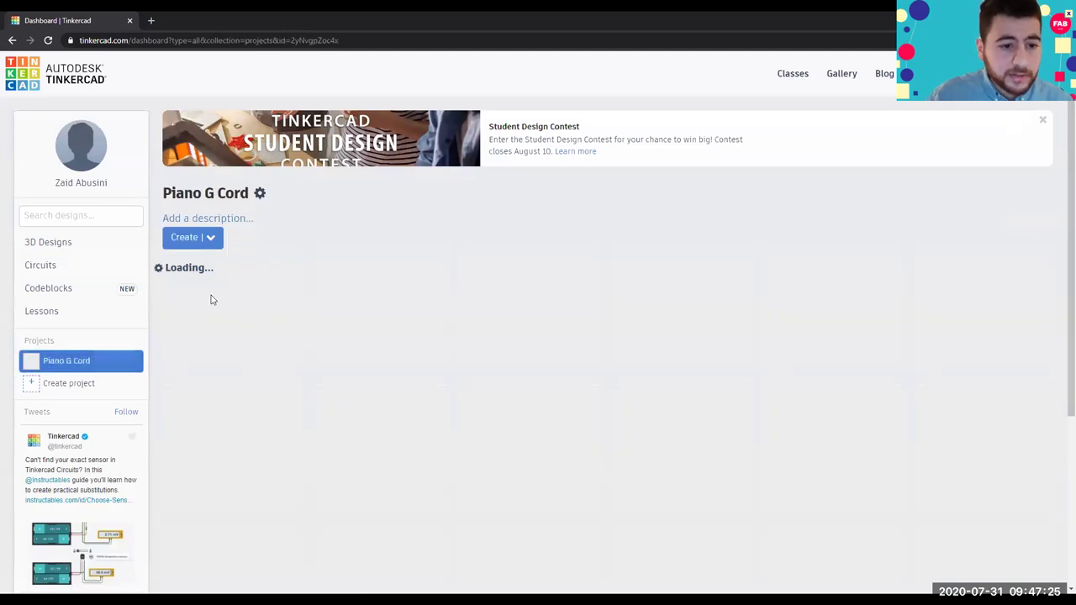
{"action": "left_click", "coordinate": [185, 275]}
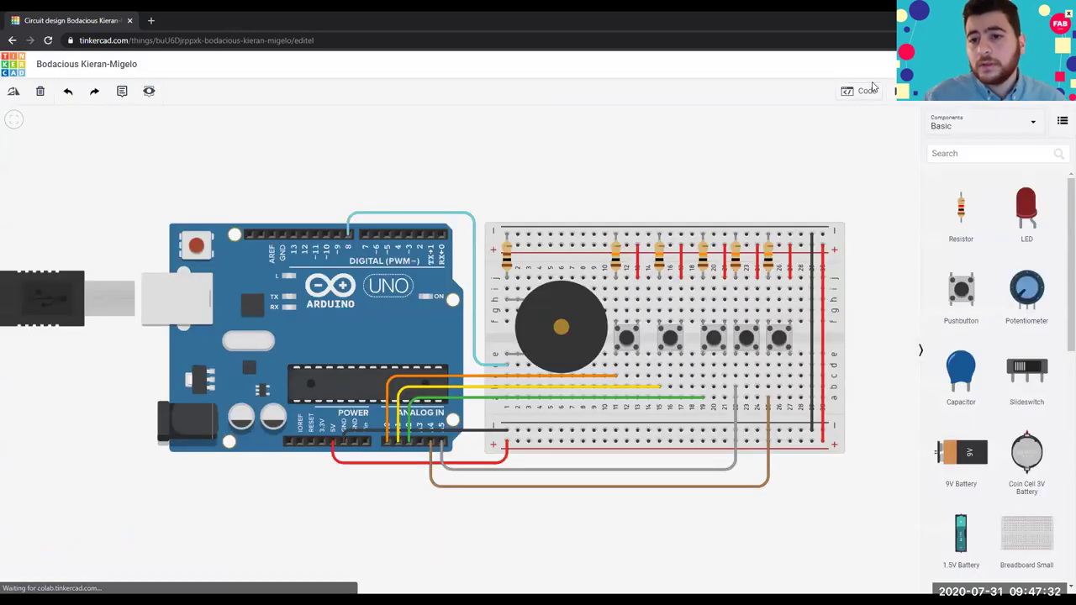
{"action": "left_click", "coordinate": [871, 90]}
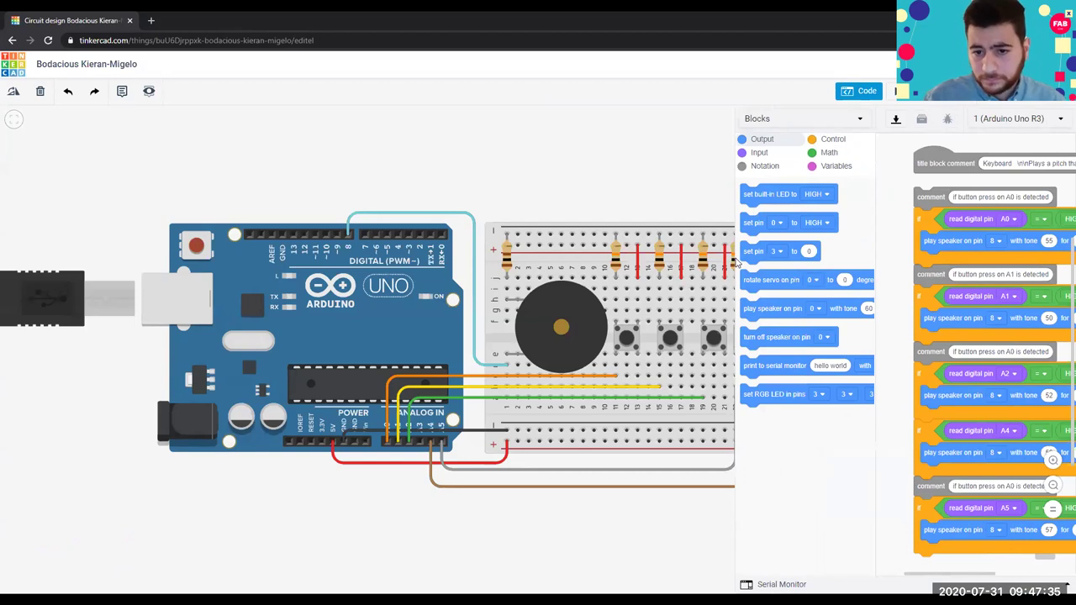
{"action": "left_click_drag", "start_coordinate": [735, 258], "coordinate": [601, 251]}
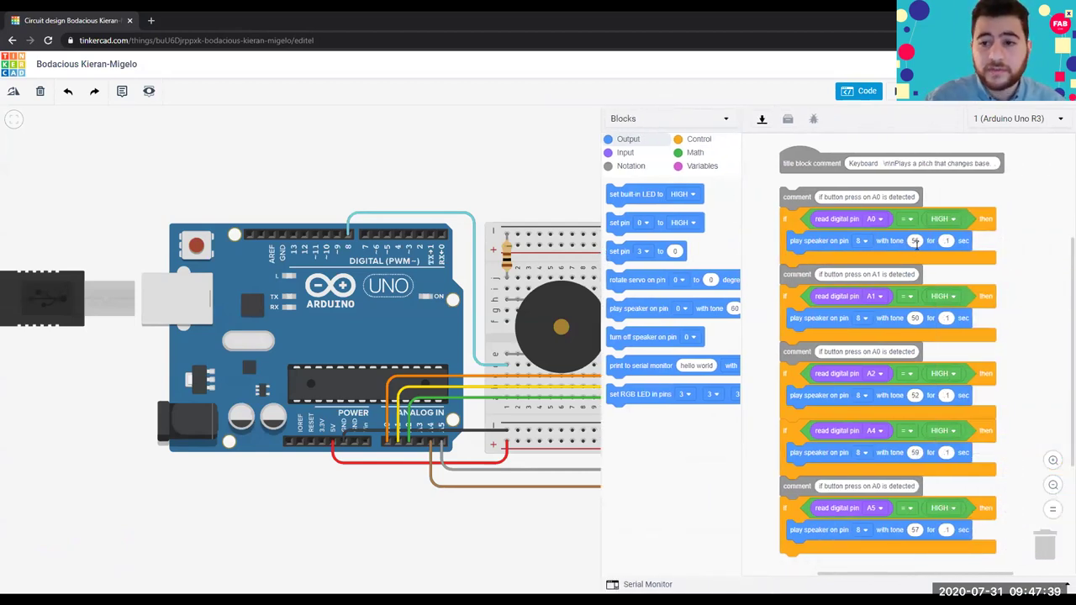
Step: Show the code as Blocks + Text and examine the note comments for the tones in the loop
{"action": "left_click", "coordinate": [625, 119]}
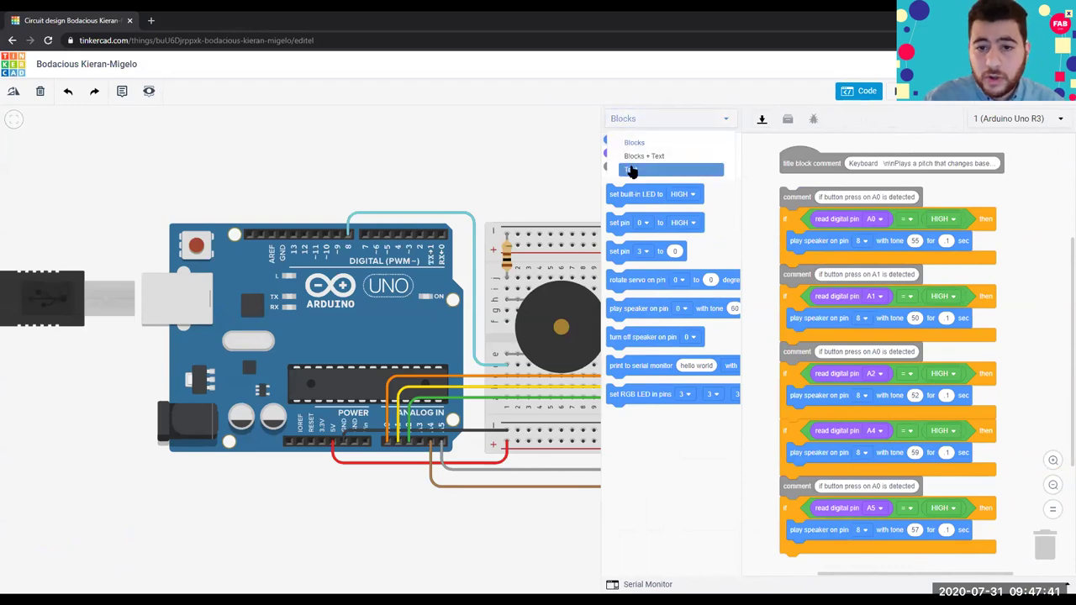
{"action": "left_click", "coordinate": [628, 156]}
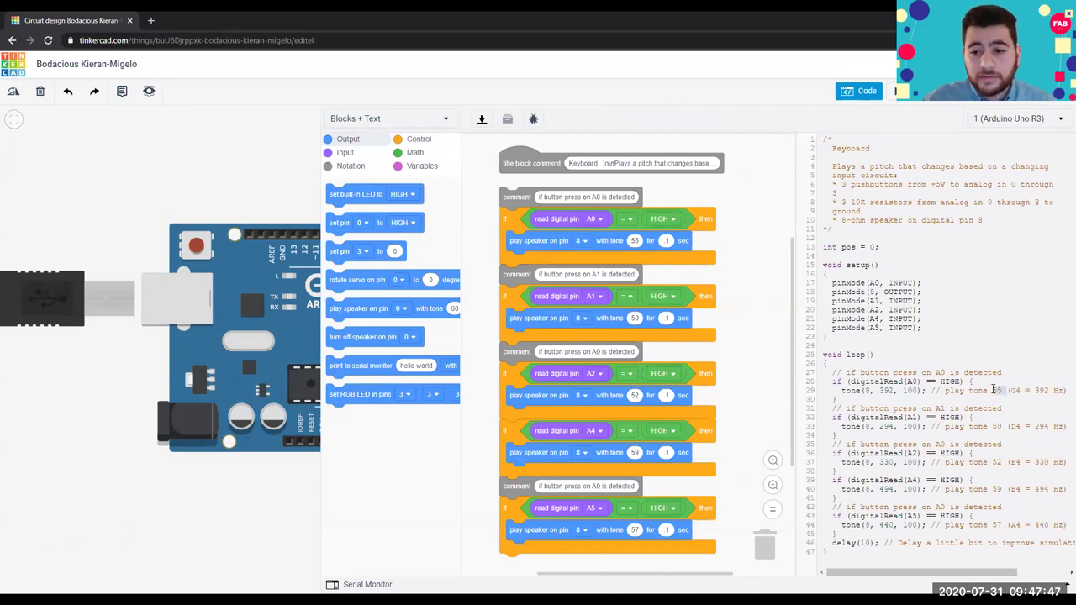
{"action": "left_click", "coordinate": [1004, 428]}
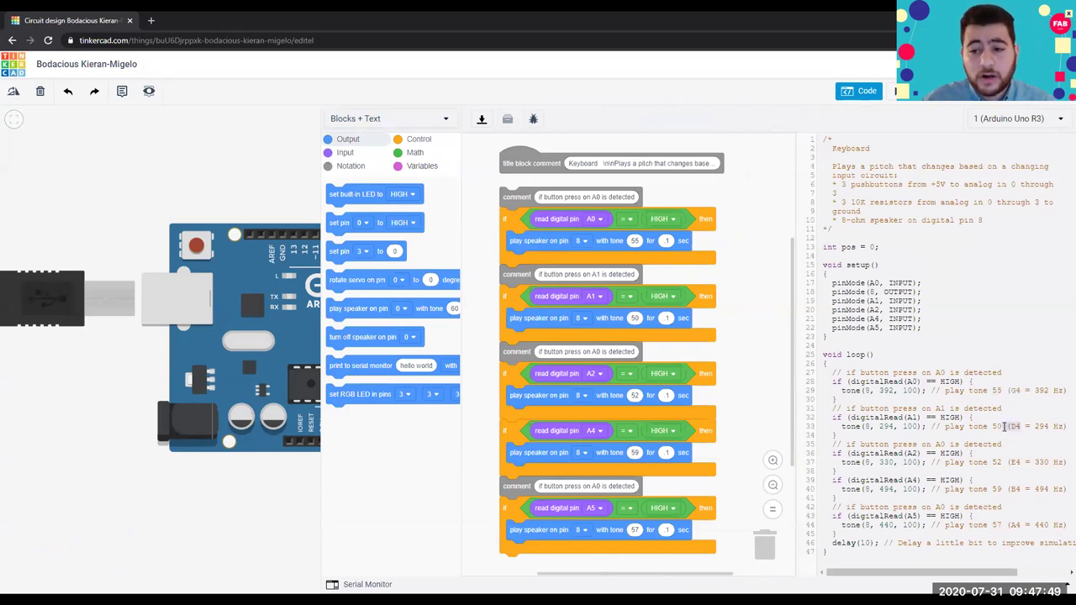
{"action": "left_click", "coordinate": [999, 425]}
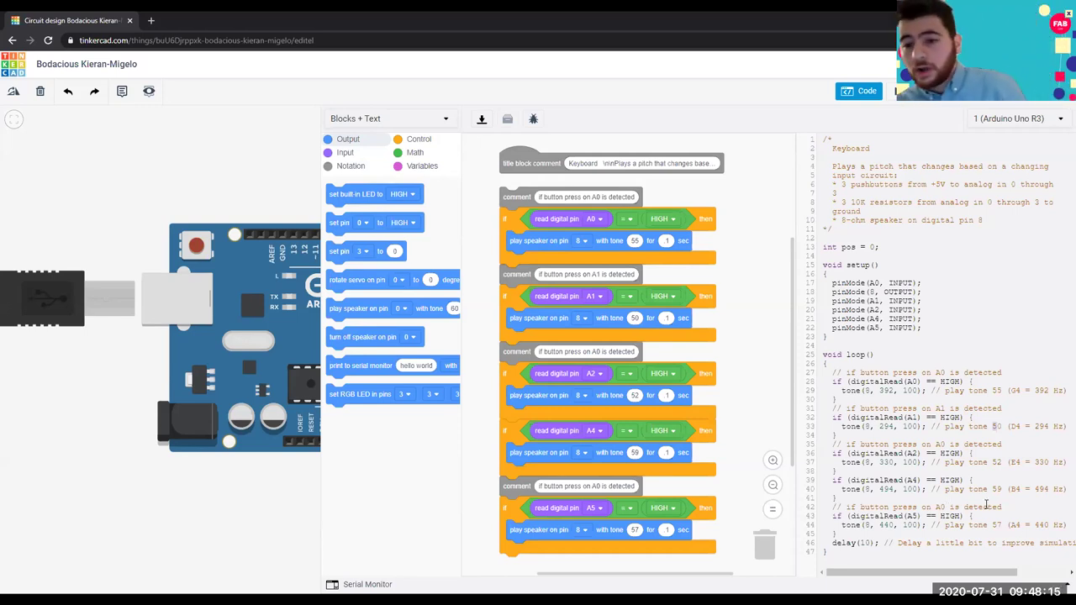
Step: Close the code view, run the simulation, and test the five pushbuttons in order, then the first one again
{"action": "left_click", "coordinate": [839, 91]}
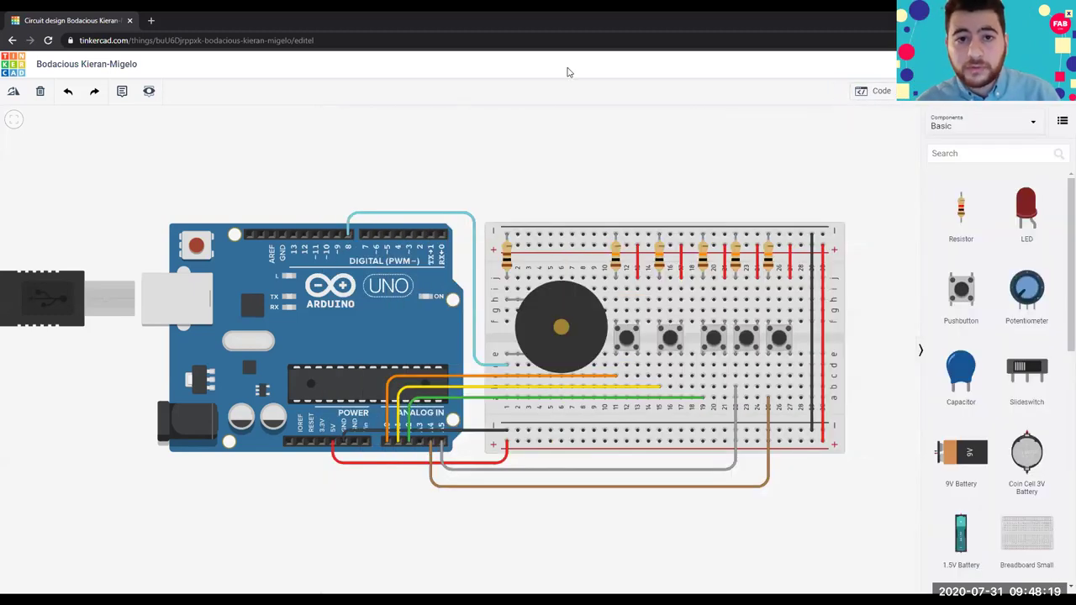
{"action": "left_click", "coordinate": [626, 344]}
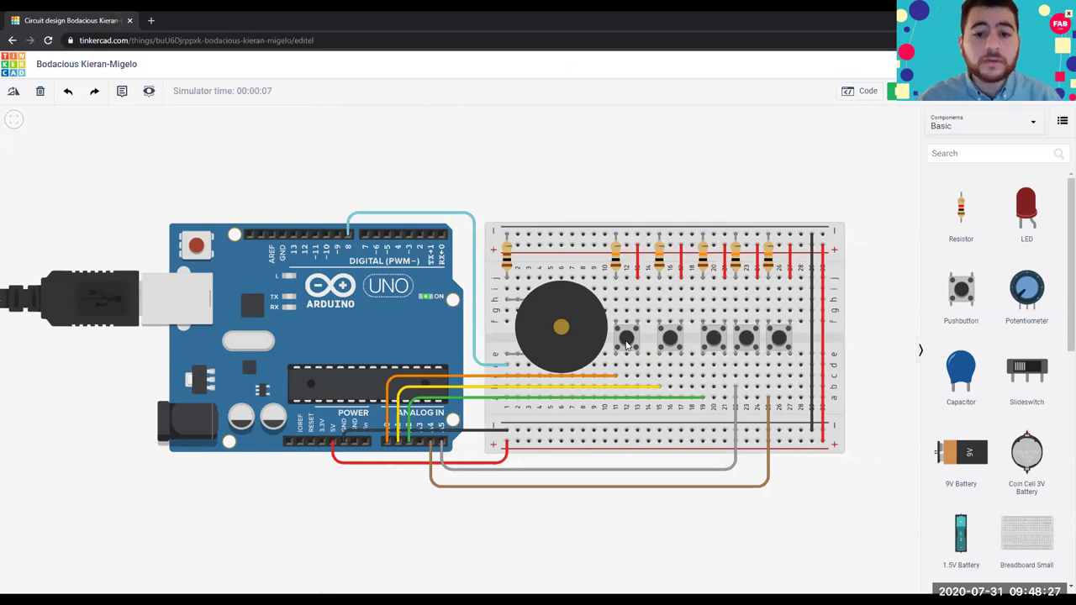
{"action": "left_click", "coordinate": [670, 343]}
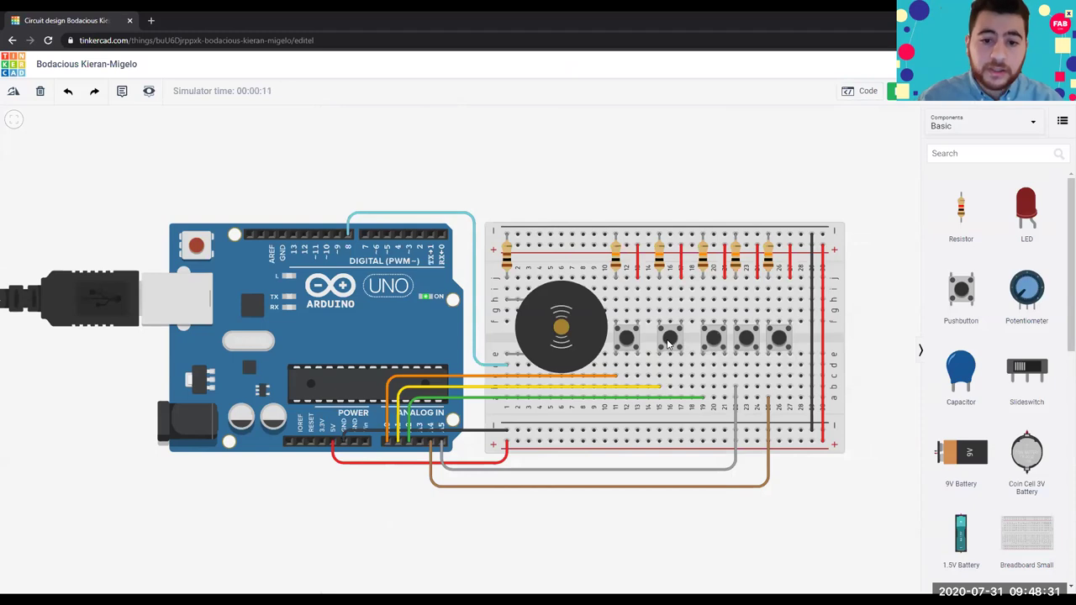
{"action": "left_click", "coordinate": [715, 343]}
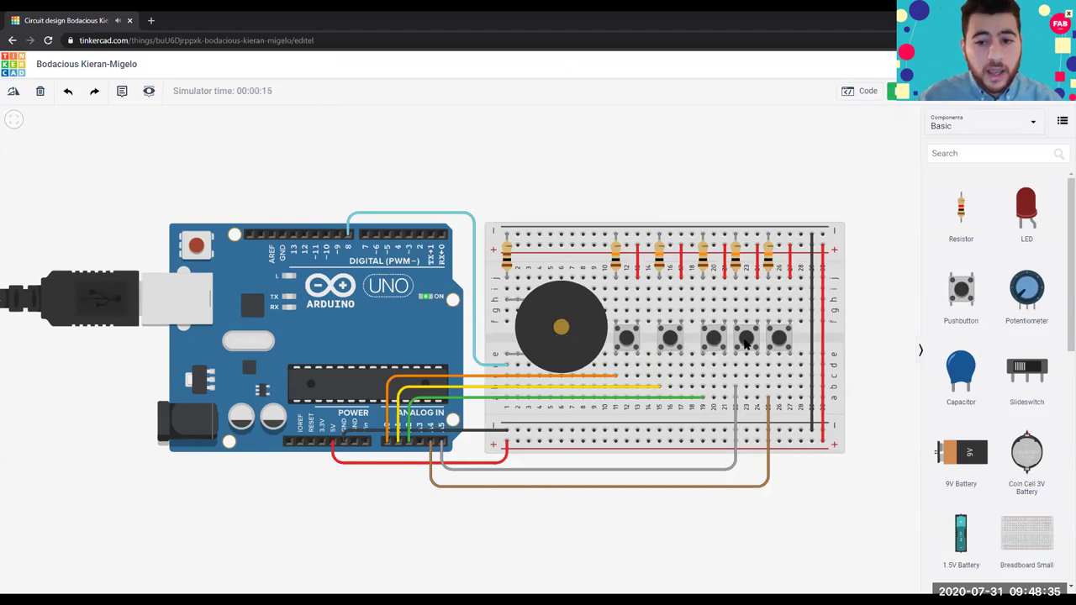
{"action": "left_click", "coordinate": [747, 343]}
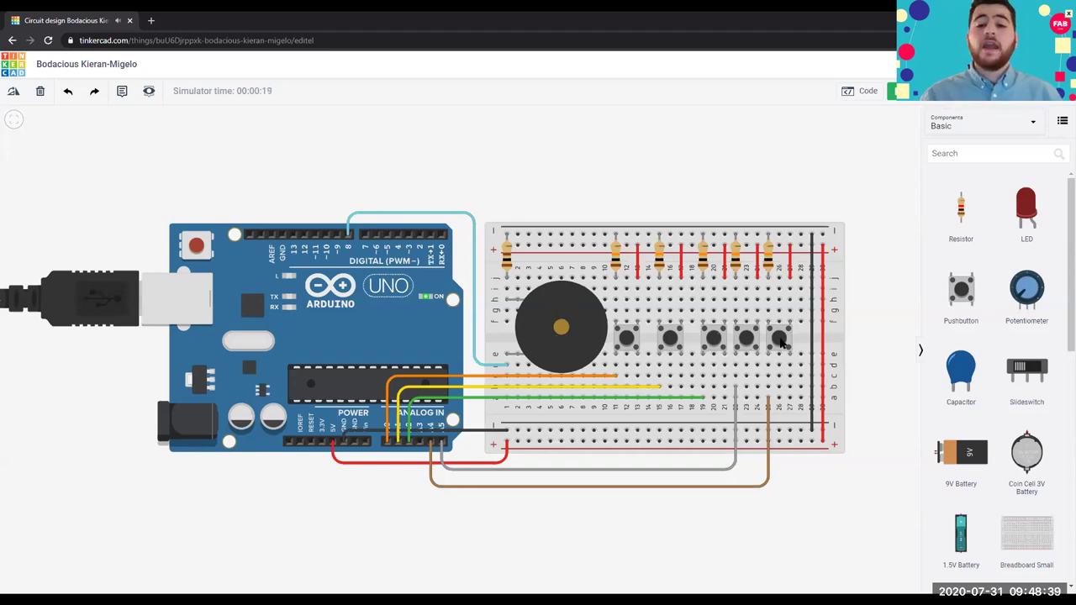
{"action": "left_click", "coordinate": [781, 340]}
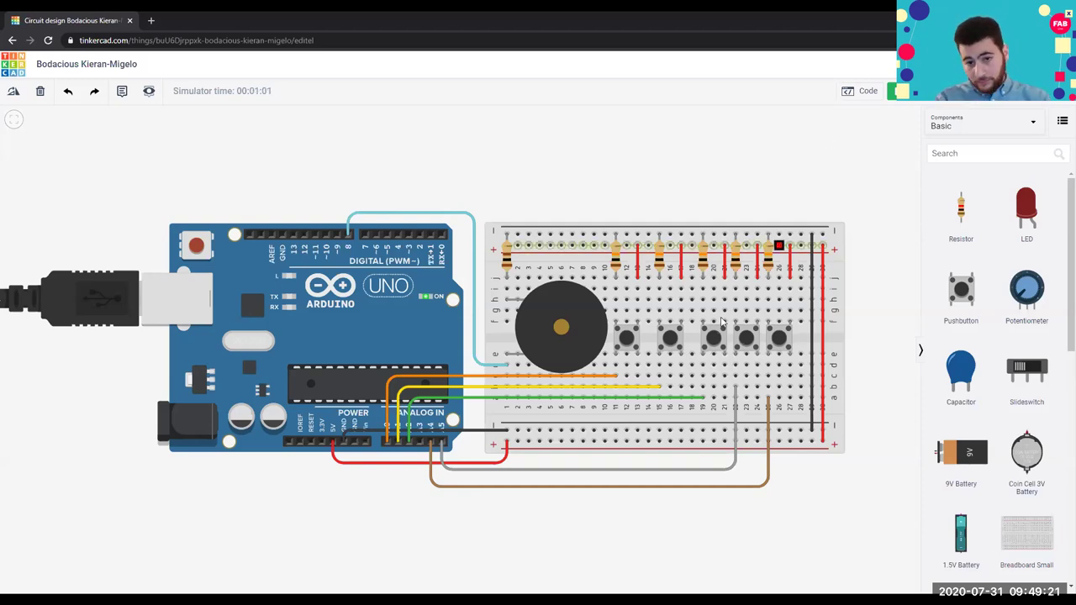
{"action": "left_click", "coordinate": [631, 344]}
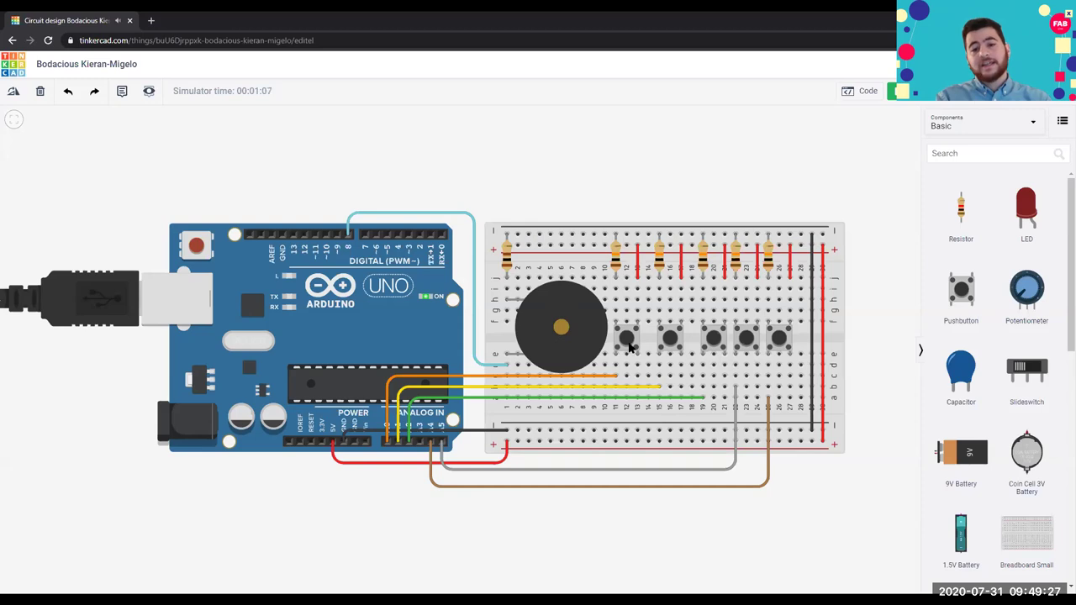
{"action": "left_click", "coordinate": [629, 340]}
{"action": "left_click", "coordinate": [629, 341]}
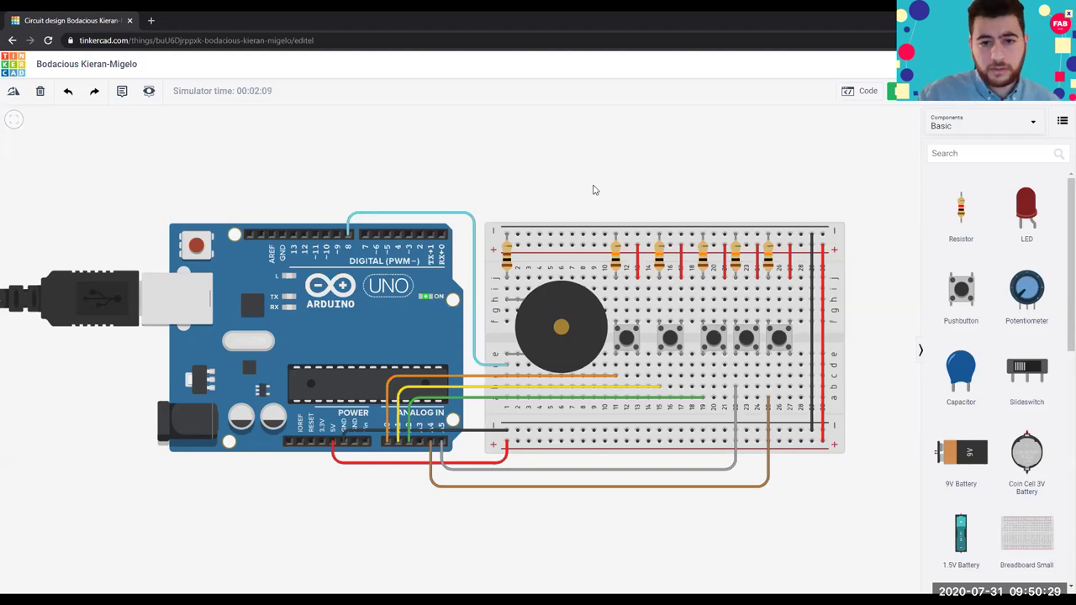
Step: Create a new circuit and place an Arduino Uno R3 with a Piezo above it
{"action": "left_click", "coordinate": [7, 66]}
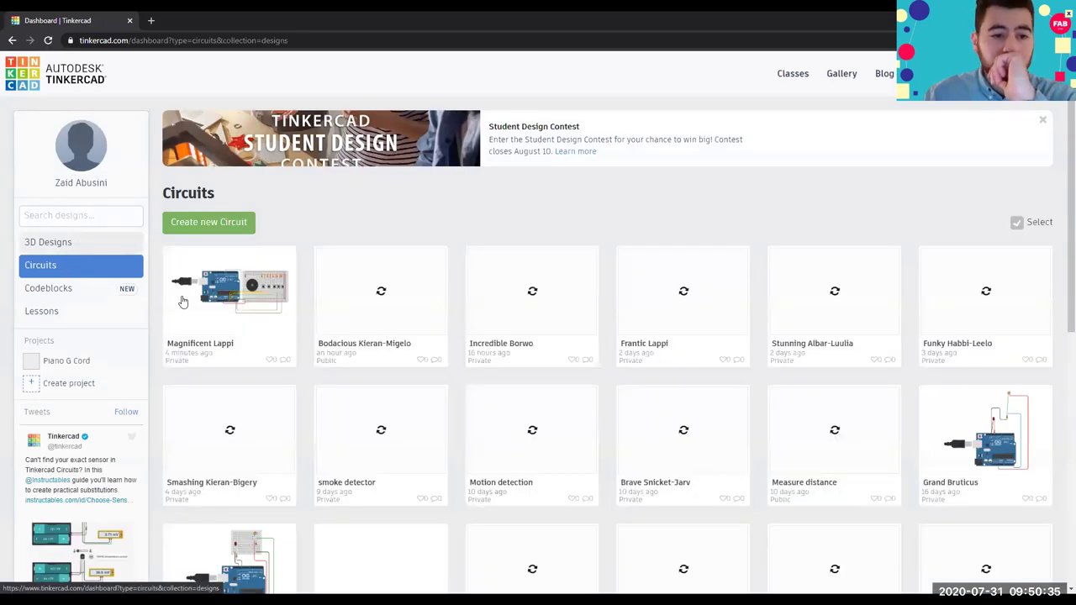
{"action": "left_click", "coordinate": [191, 223]}
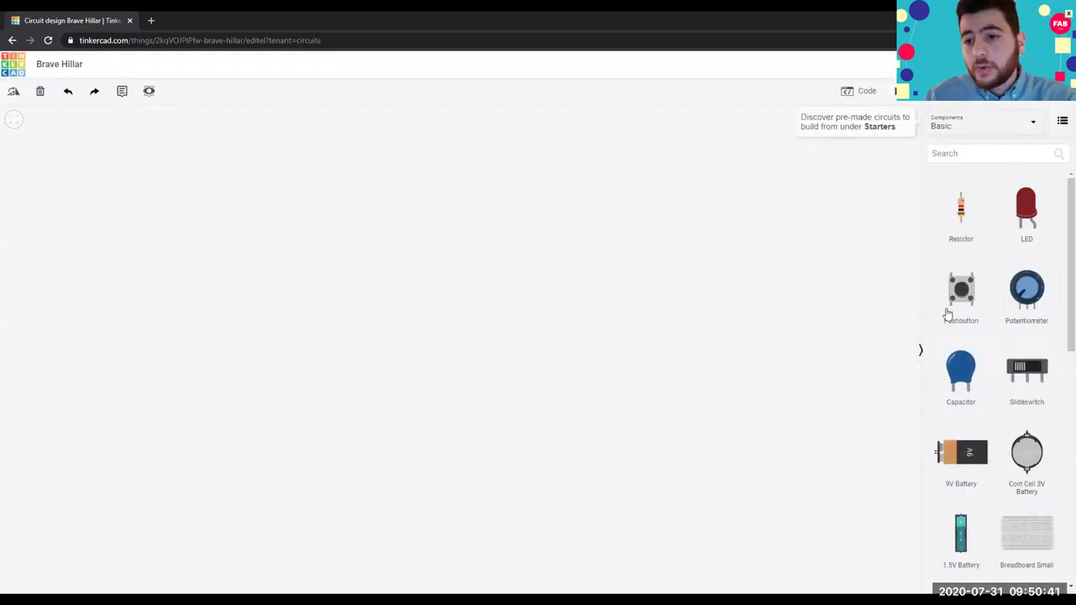
{"action": "scroll", "coordinate": [966, 385], "scroll_direction": "down", "scroll_amount": 1}
{"action": "scroll", "coordinate": [966, 386], "scroll_direction": "down", "scroll_amount": 2}
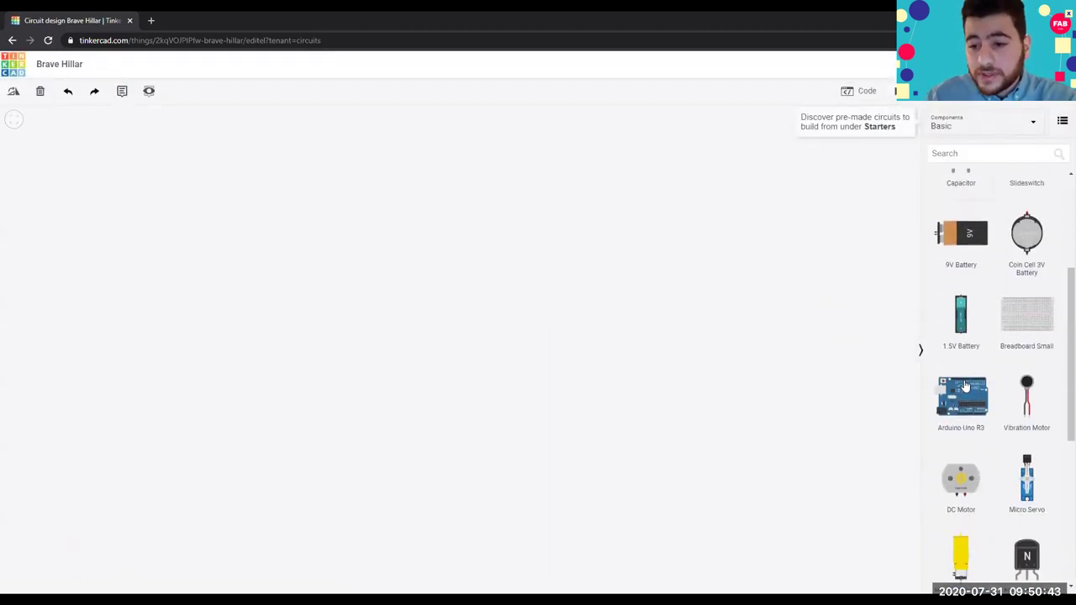
{"action": "left_click_drag", "start_coordinate": [967, 378], "coordinate": [445, 410]}
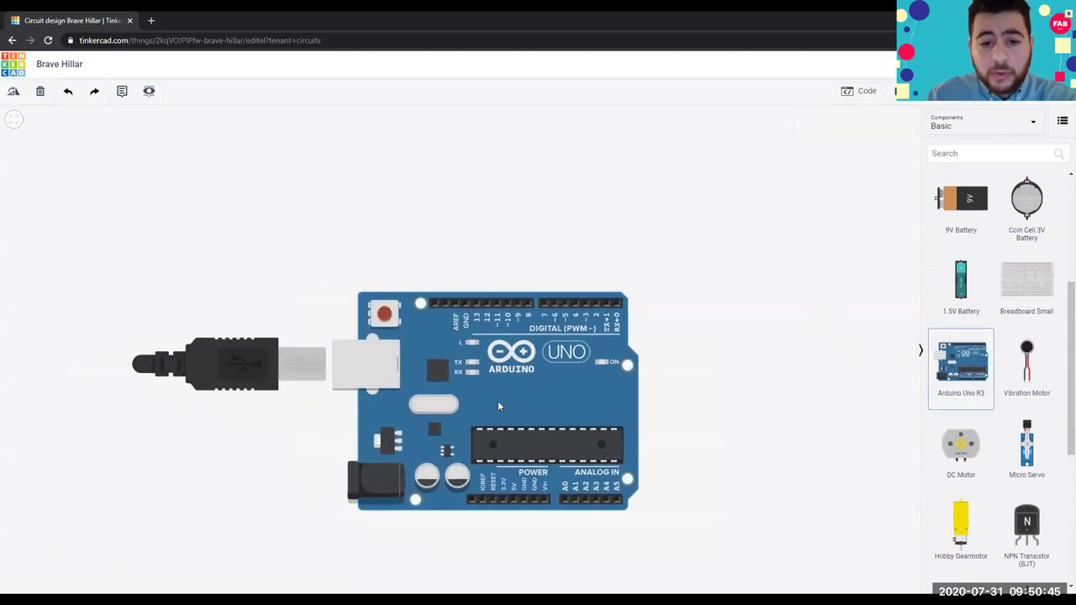
{"action": "scroll", "coordinate": [975, 384], "scroll_direction": "down", "scroll_amount": 3}
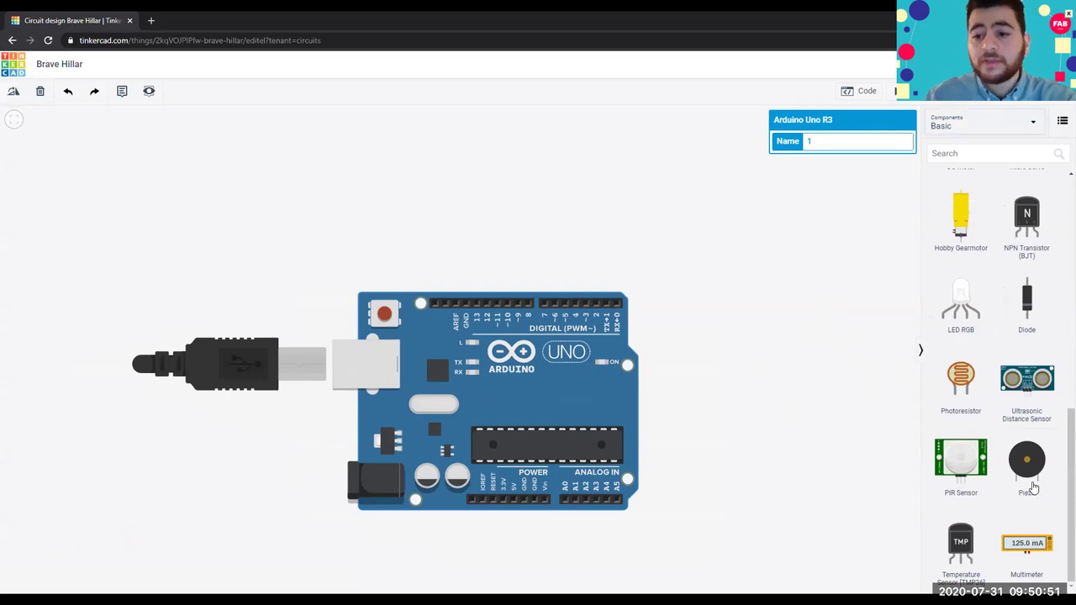
{"action": "left_click_drag", "start_coordinate": [1034, 488], "coordinate": [497, 197]}
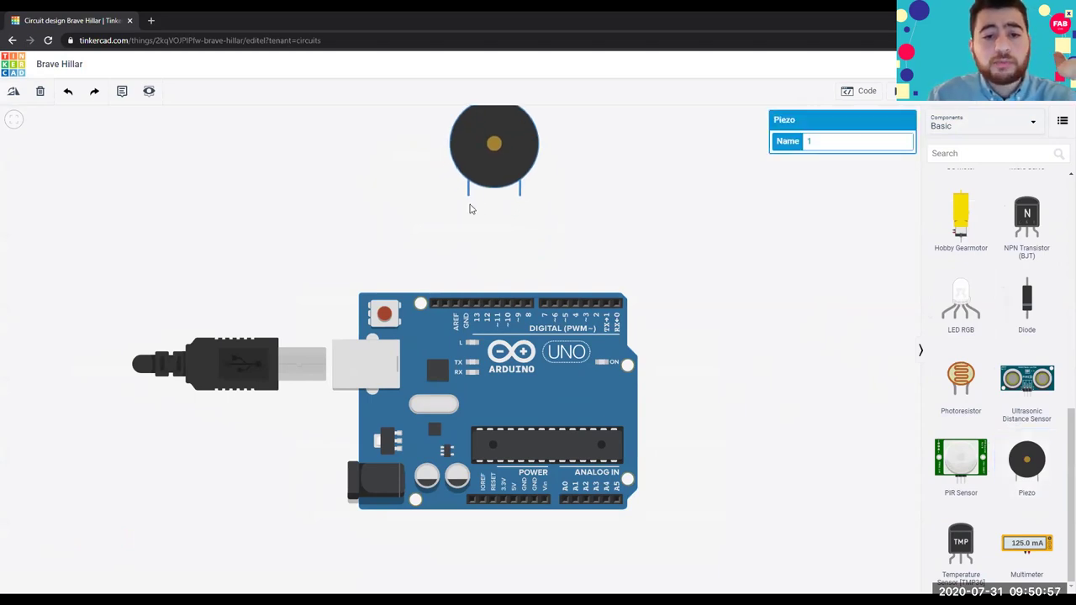
Step: Wire the piezo's negative terminal to the Arduino's GND pin beside pin 13 and color the wire black
{"action": "left_click", "coordinate": [519, 195]}
{"action": "left_click", "coordinate": [467, 303]}
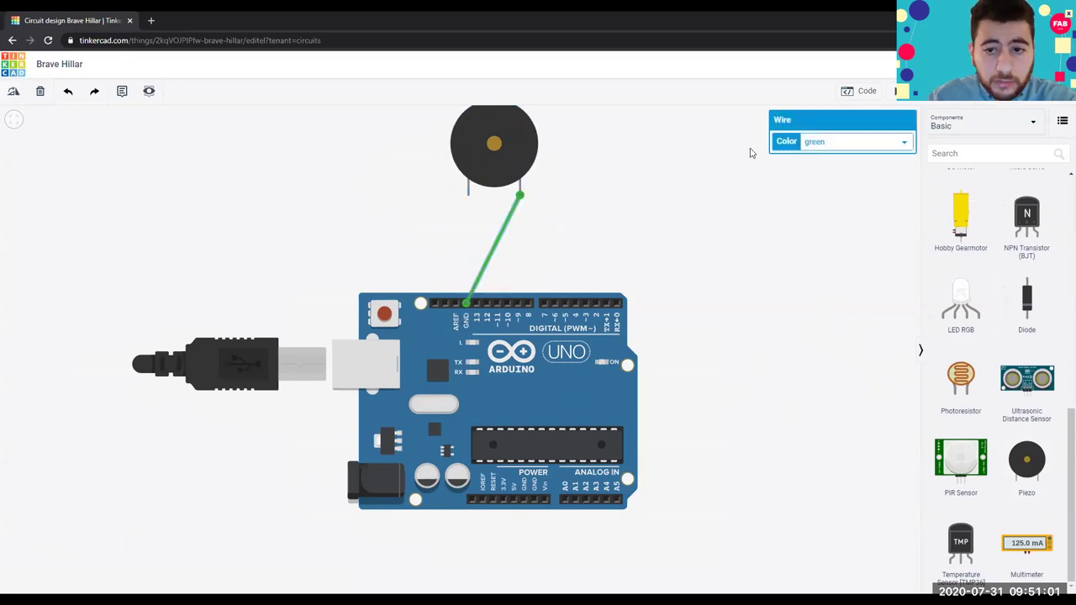
{"action": "left_click", "coordinate": [813, 144]}
{"action": "left_click", "coordinate": [813, 153]}
{"action": "left_click", "coordinate": [624, 227]}
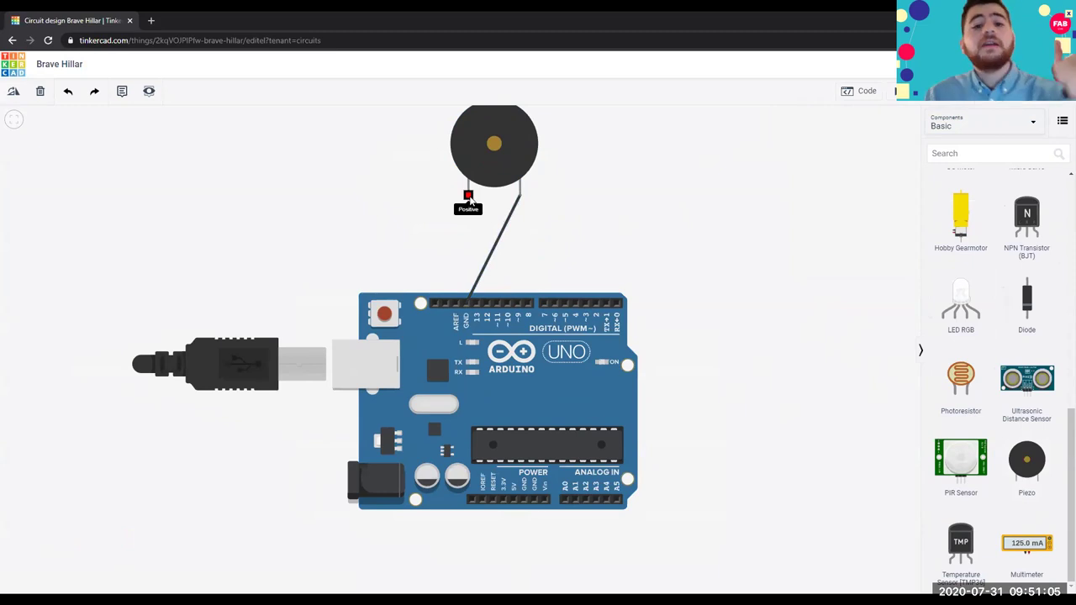
Step: Wire the piezo's positive terminal to the Arduino's digital pin 11, keeping the wire green
{"action": "left_click", "coordinate": [469, 198]}
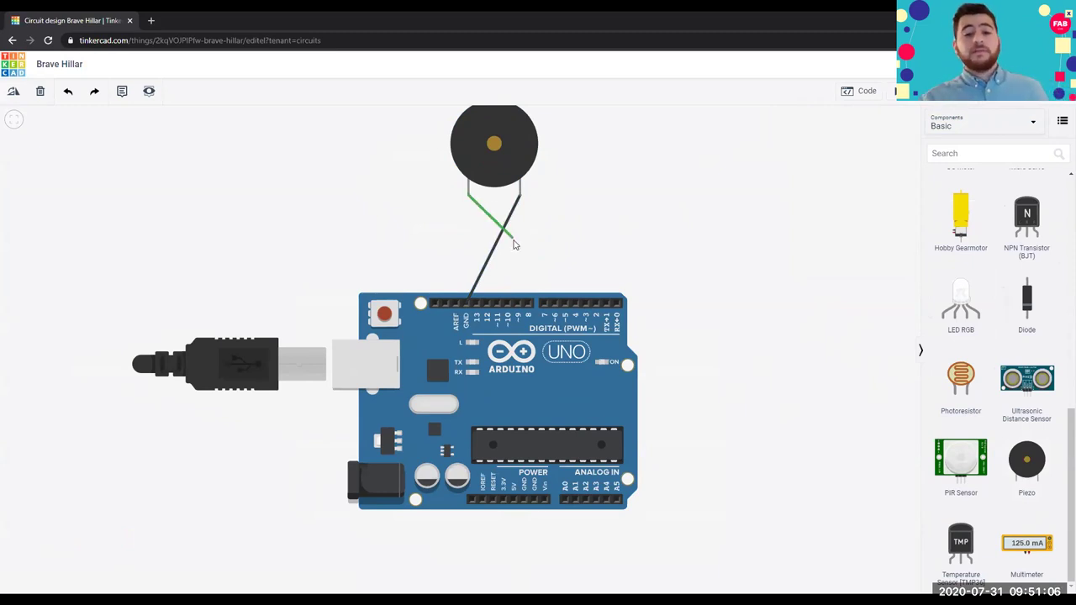
{"action": "left_click", "coordinate": [497, 308]}
{"action": "left_click", "coordinate": [775, 243]}
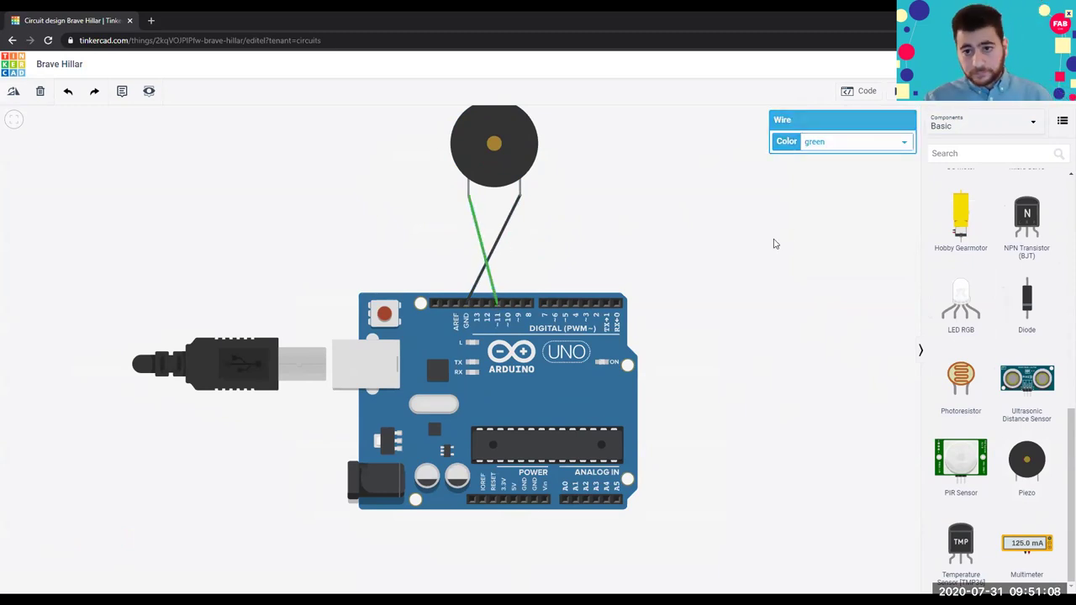
Step: Open the code editor for the Arduino and switch it from Blocks to Text
{"action": "left_click", "coordinate": [861, 96]}
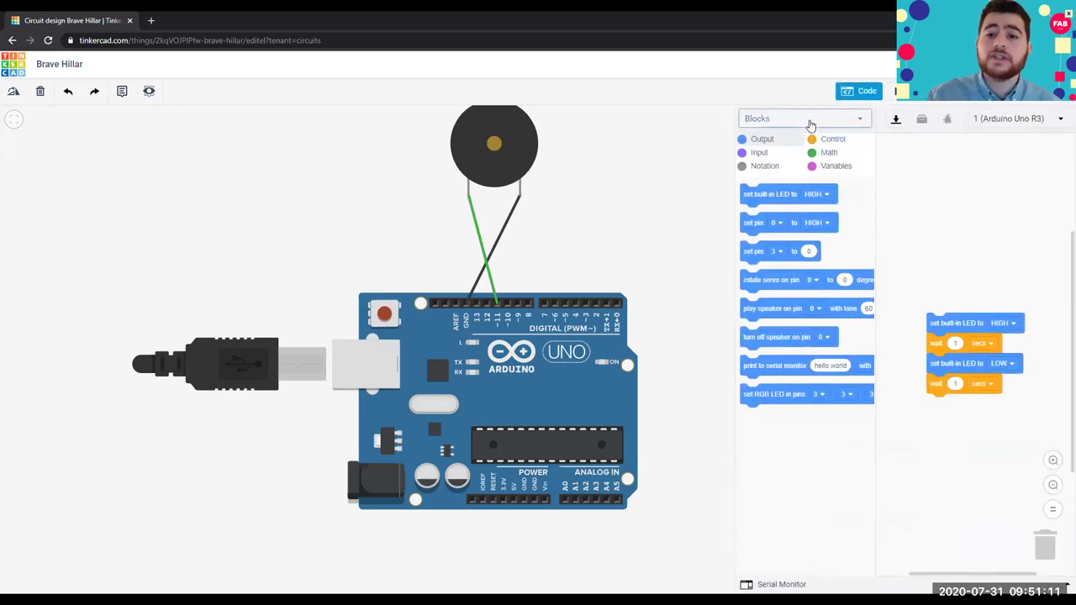
{"action": "left_click", "coordinate": [812, 118]}
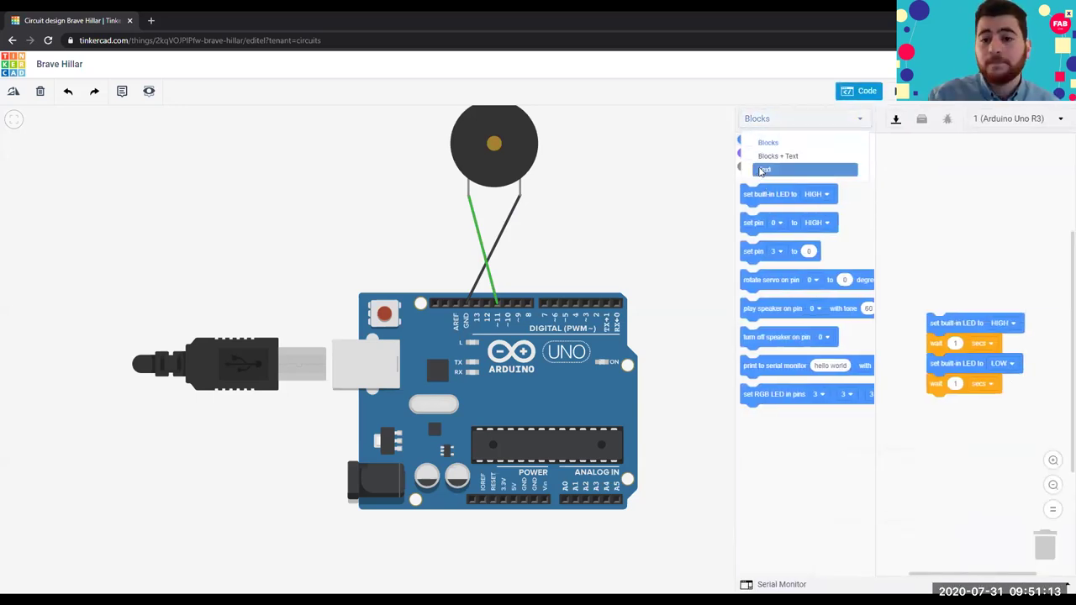
{"action": "left_click", "coordinate": [764, 167]}
{"action": "left_click", "coordinate": [527, 192]}
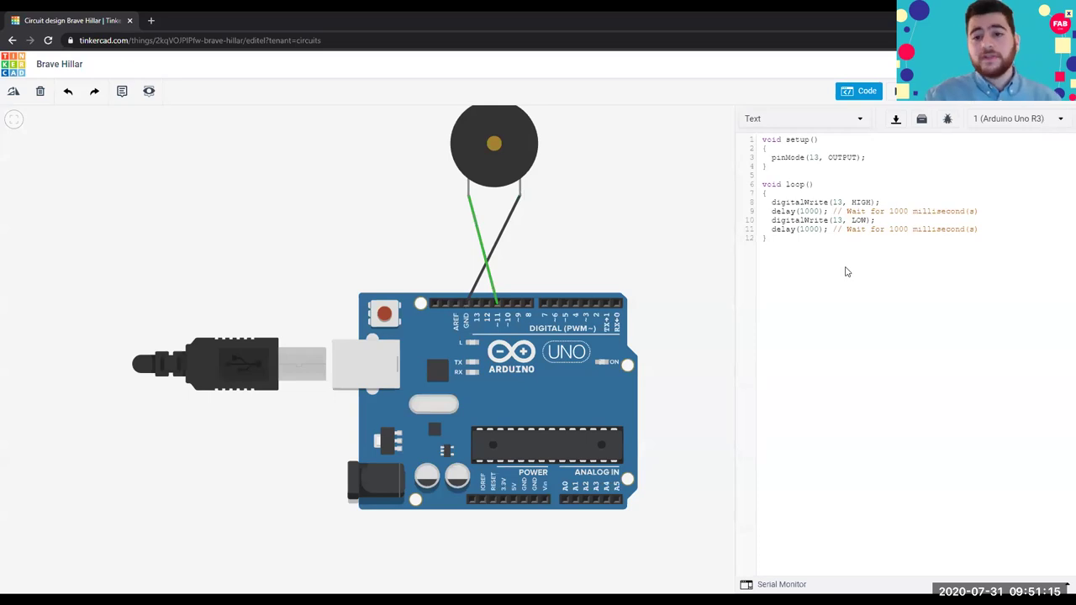
Step: Replace the entire default sketch with the copied buzzer melody code and start the simulation
{"action": "left_click", "coordinate": [778, 235]}
{"action": "key", "text": "ctrl+a"}
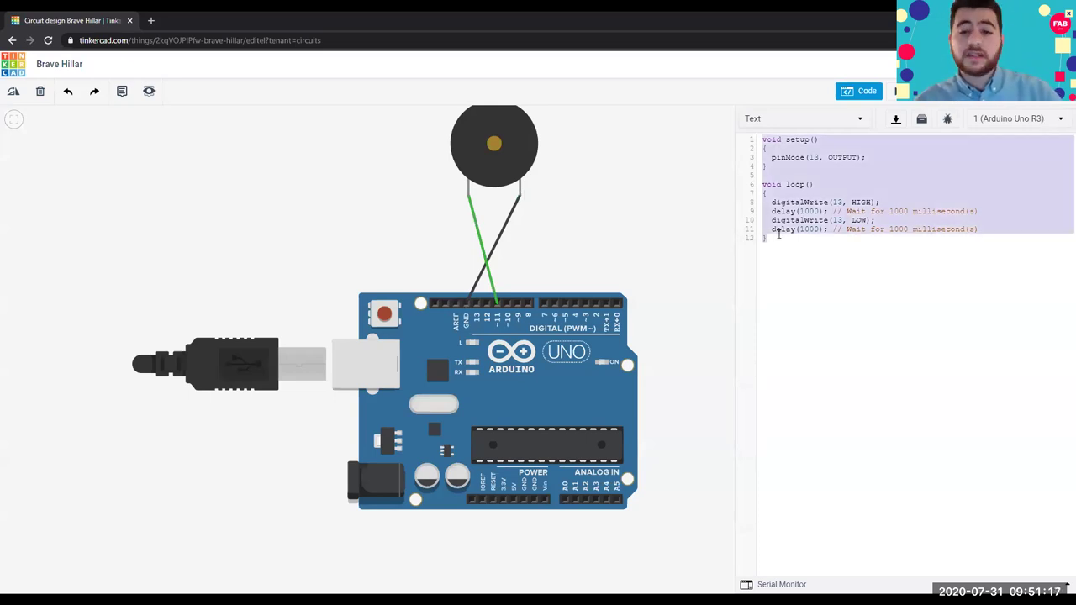
{"action": "key", "text": "BackSpace"}
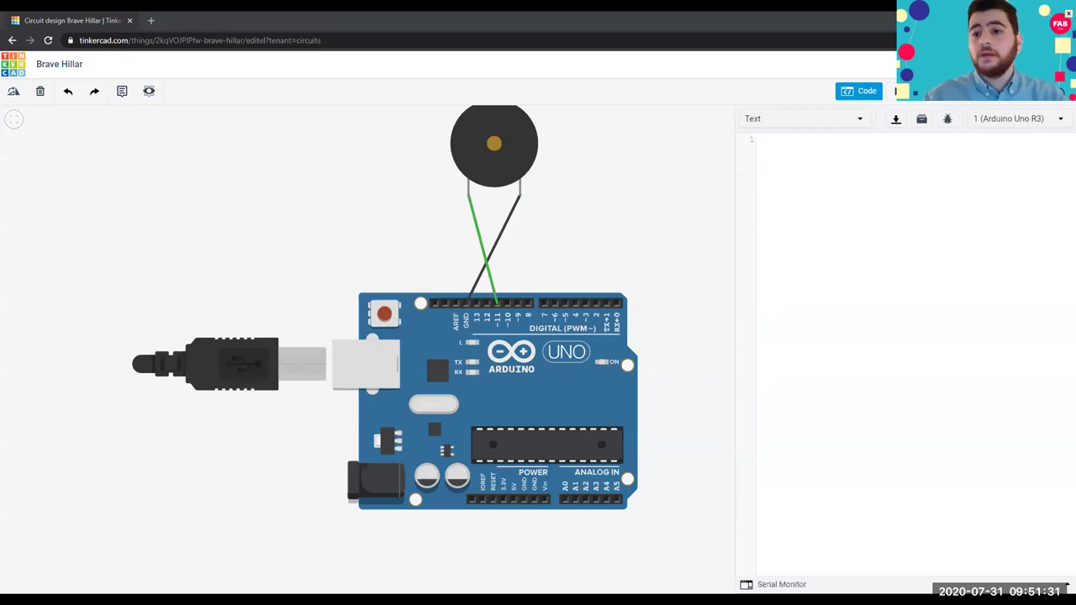
{"action": "key", "text": "ctrl+v"}
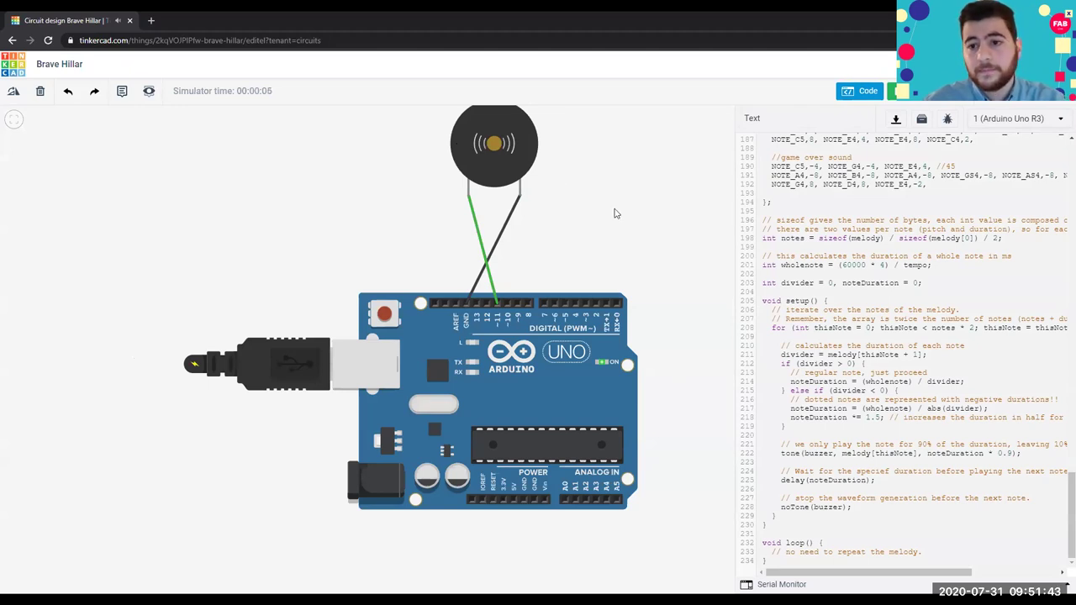
Step: Examine the note lines of the melody array while the simulation plays, and stop the simulation
{"action": "scroll", "coordinate": [673, 216], "scroll_direction": "up", "scroll_amount": 6}
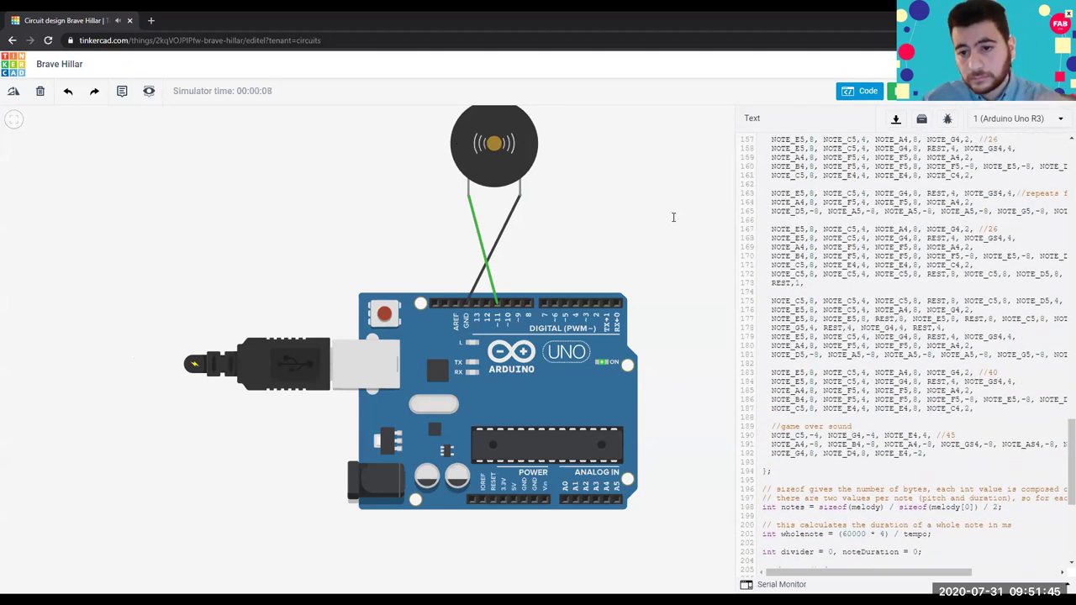
{"action": "scroll", "coordinate": [673, 217], "scroll_direction": "up", "scroll_amount": 2}
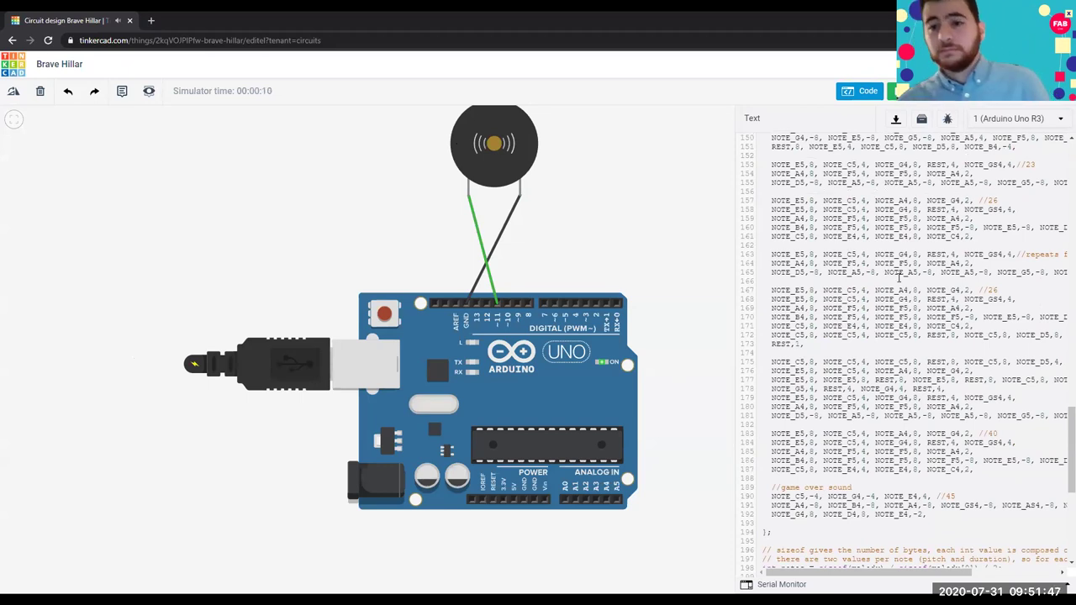
{"action": "left_click", "coordinate": [905, 95]}
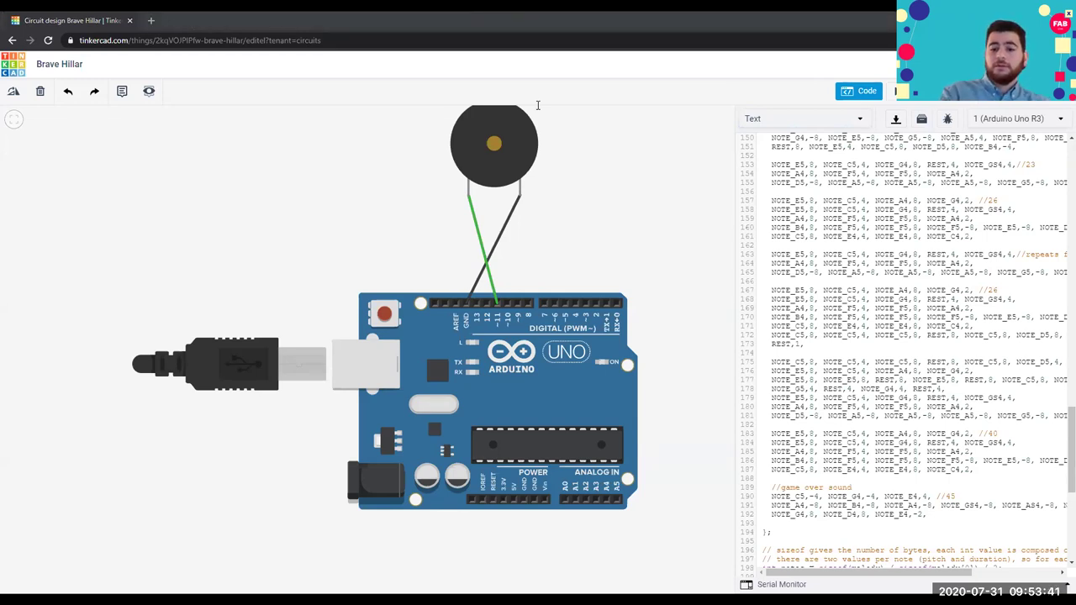
Step: Switch to the Arduino IDE with the piano_g_cord_p_1 sketch and show the list of available boards
{"action": "key", "text": "alt+Tab"}
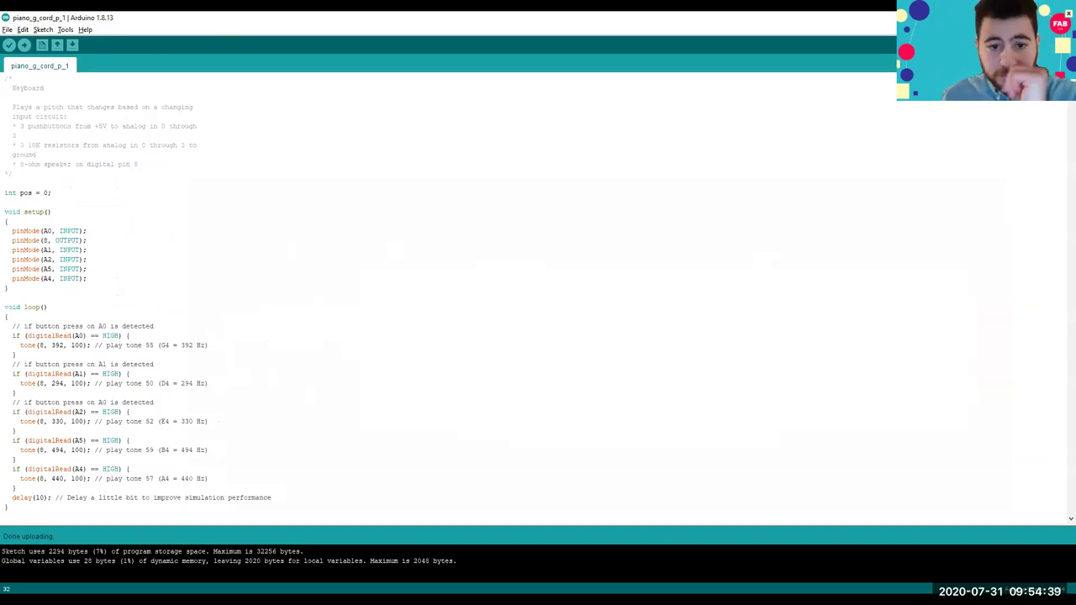
{"action": "left_click", "coordinate": [65, 30]}
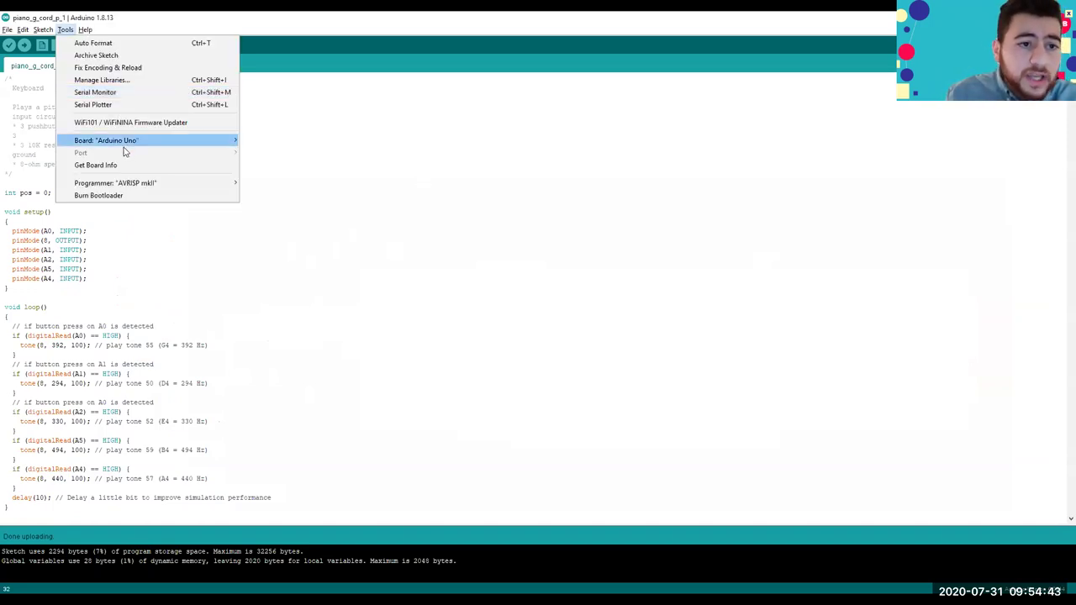
{"action": "mouse_move", "coordinate": [211, 140]}
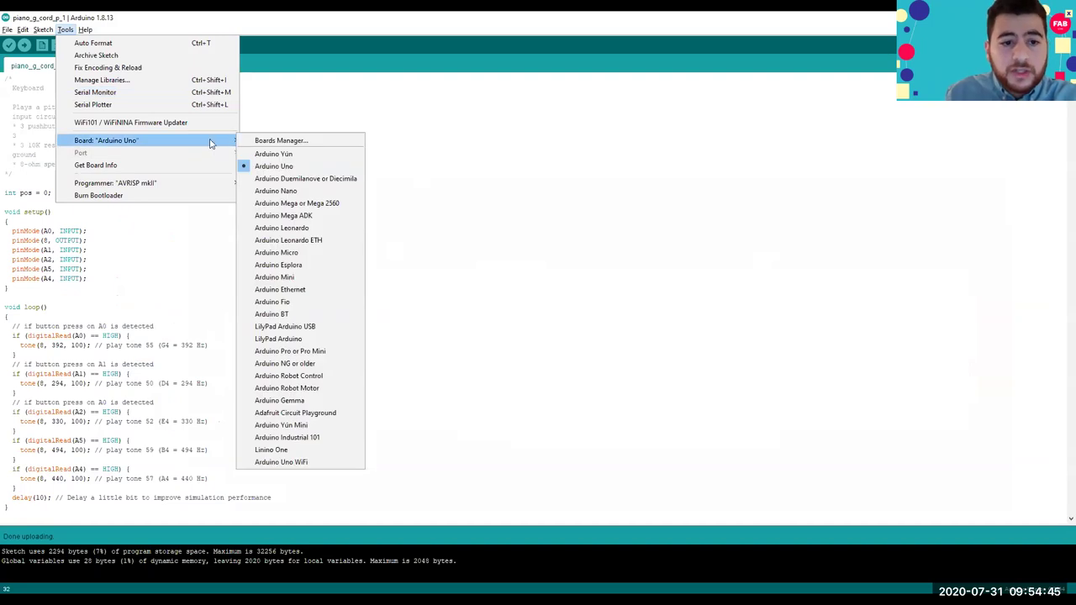